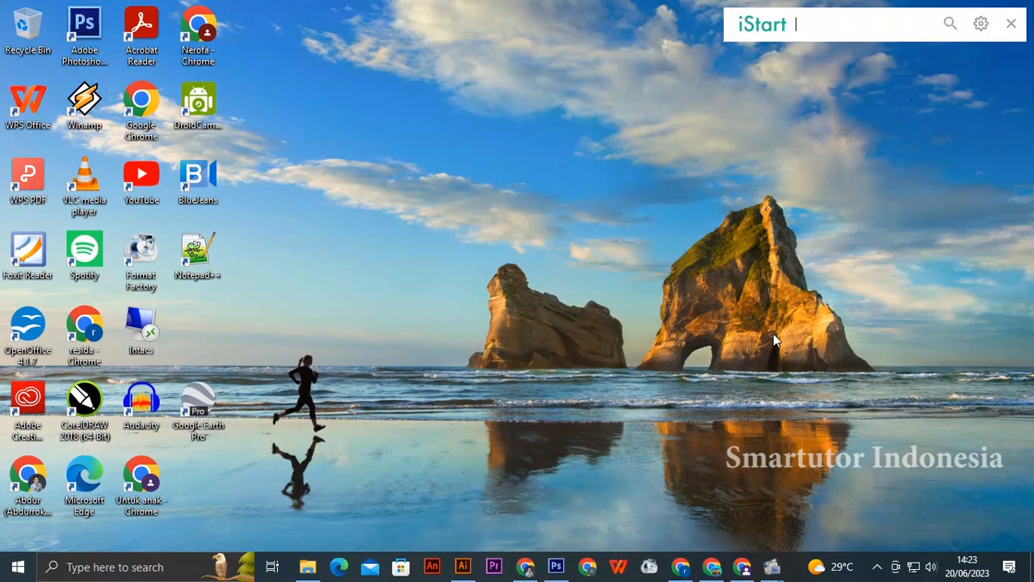
- Switch to Photoshop and start a Pen tool path where the white cloth's lower edge meets the pad below the baby's foot
{"action": "left_click", "coordinate": [556, 567]}
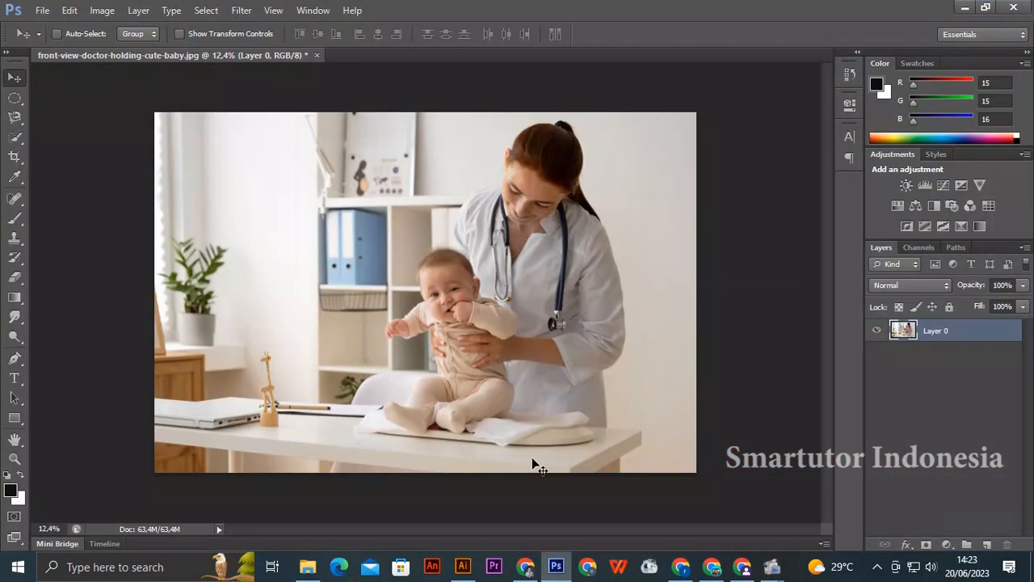
{"action": "scroll", "coordinate": [407, 428], "scroll_direction": "up", "scroll_amount": 5}
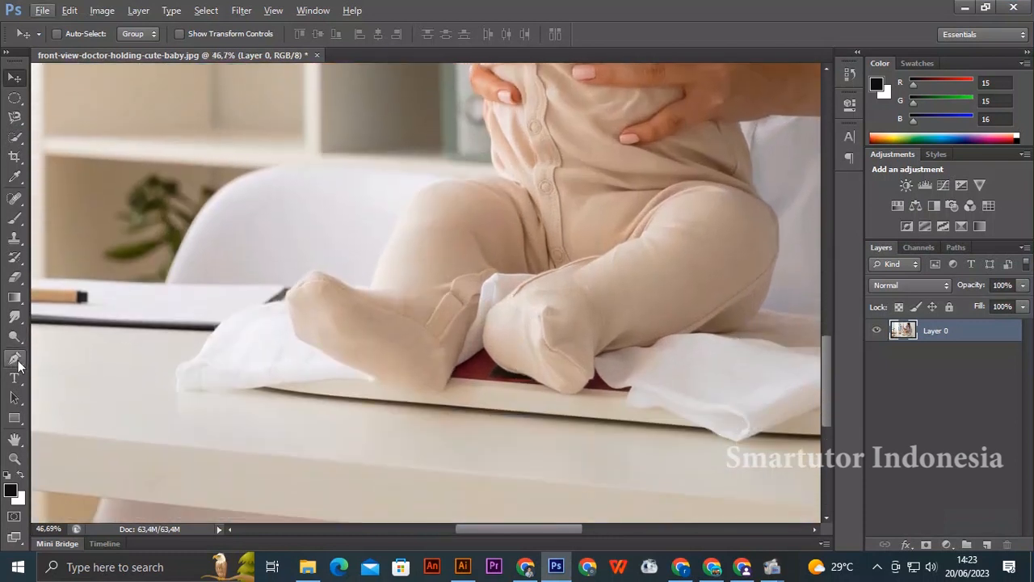
{"action": "left_click", "coordinate": [16, 361]}
{"action": "scroll", "coordinate": [412, 396], "scroll_direction": "up", "scroll_amount": 4}
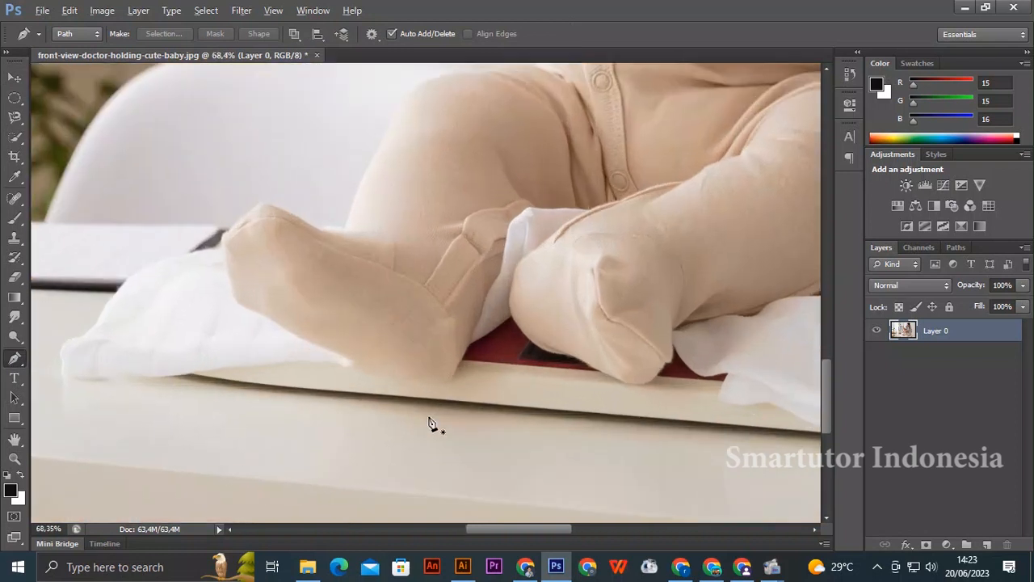
{"action": "scroll", "coordinate": [244, 379], "scroll_direction": "up", "scroll_amount": 1}
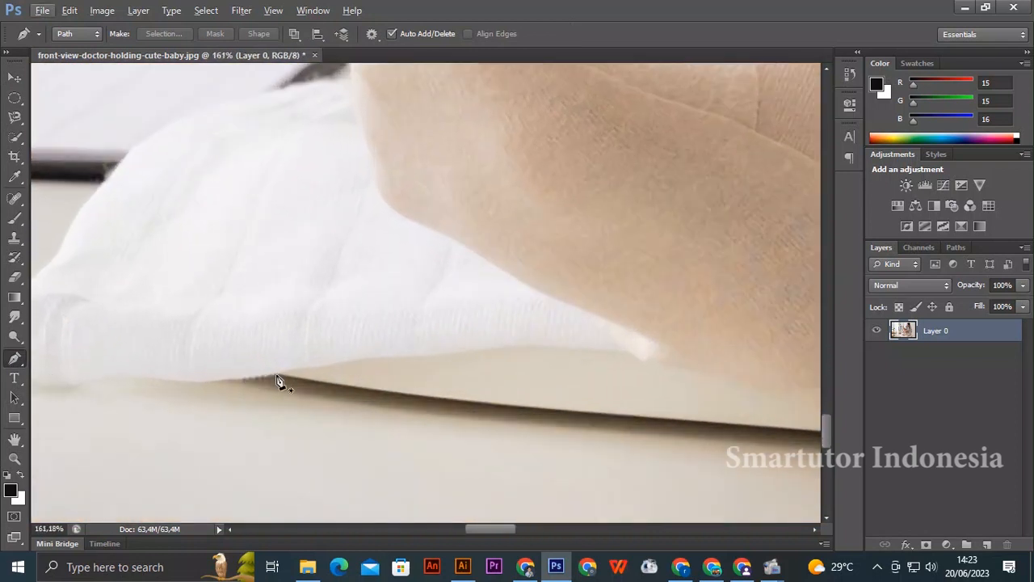
{"action": "left_click", "coordinate": [276, 375]}
- Extend the path with curved segments along the white cloth's lower edge to its outer corner, cutting the direction handles at corner points
{"action": "scroll", "coordinate": [364, 354], "scroll_direction": "down", "scroll_amount": 6}
{"action": "scroll", "coordinate": [239, 372], "scroll_direction": "up", "scroll_amount": 8}
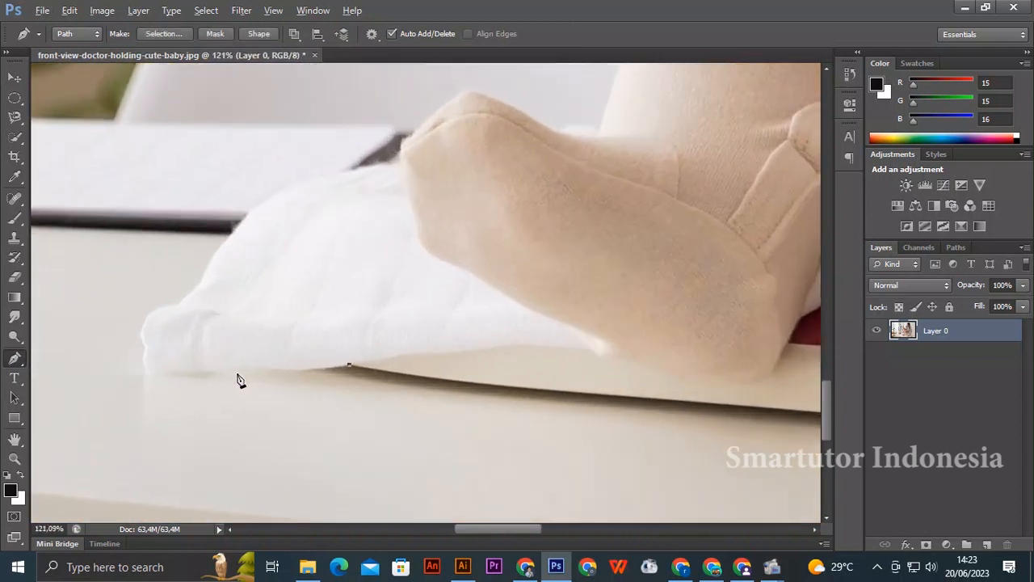
{"action": "scroll", "coordinate": [242, 379], "scroll_direction": "up", "scroll_amount": 1}
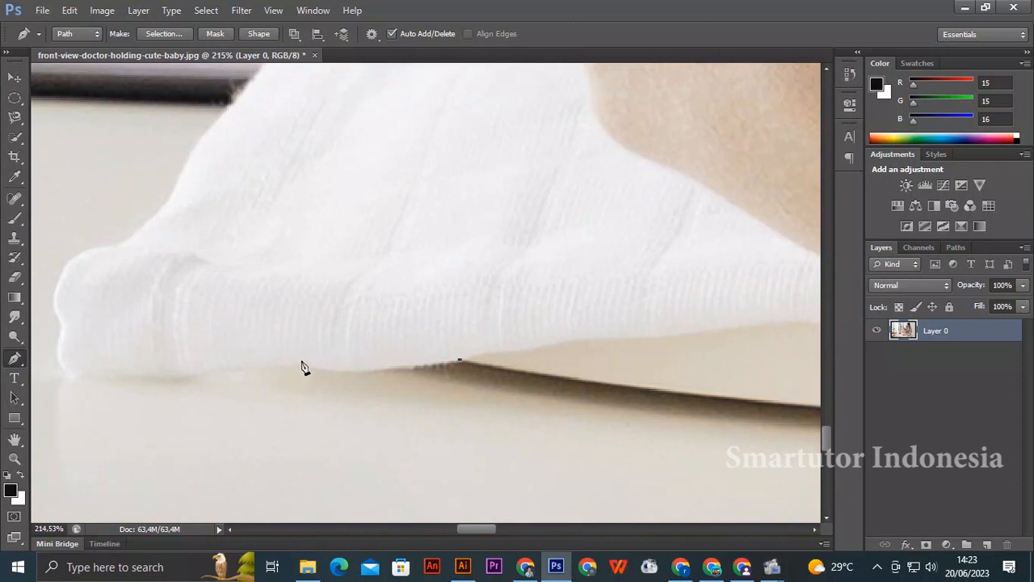
{"action": "left_click_drag", "start_coordinate": [301, 363], "coordinate": [270, 342]}
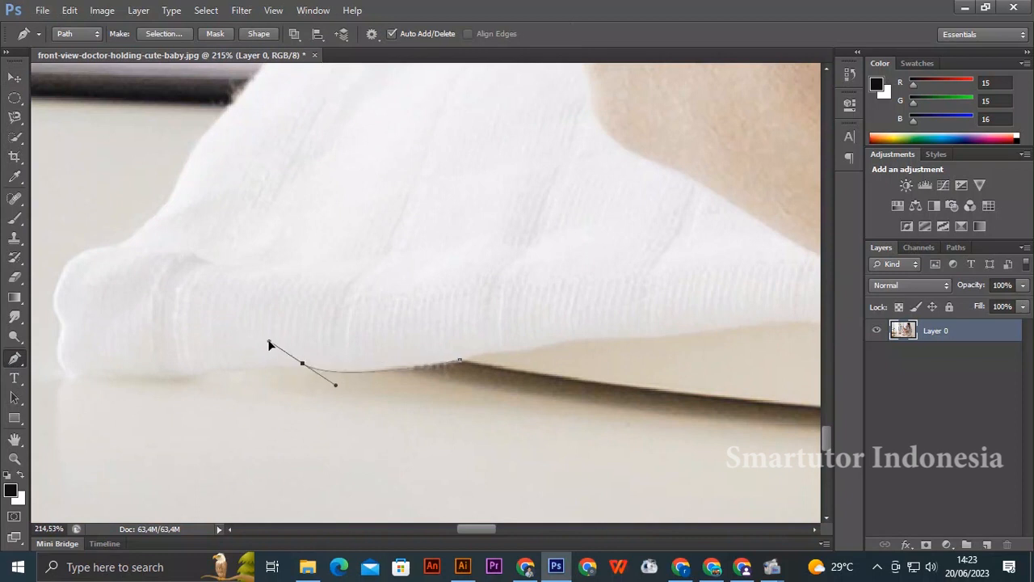
{"action": "left_click_drag", "start_coordinate": [199, 371], "coordinate": [168, 381]}
{"action": "left_click", "coordinate": [198, 371], "text": "alt"}
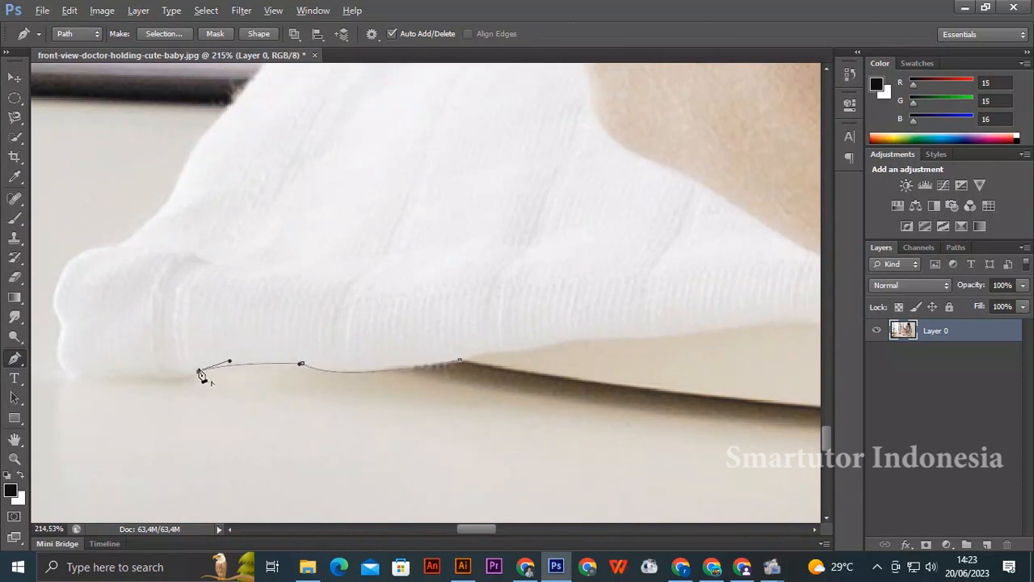
{"action": "left_click_drag", "start_coordinate": [95, 373], "coordinate": [72, 370]}
{"action": "left_click", "coordinate": [95, 373], "text": "alt"}
- Trace the path around the cloth's outer corner and up its sloping edge past the dark clipboard edge
{"action": "left_click_drag", "start_coordinate": [60, 329], "coordinate": [75, 269]}
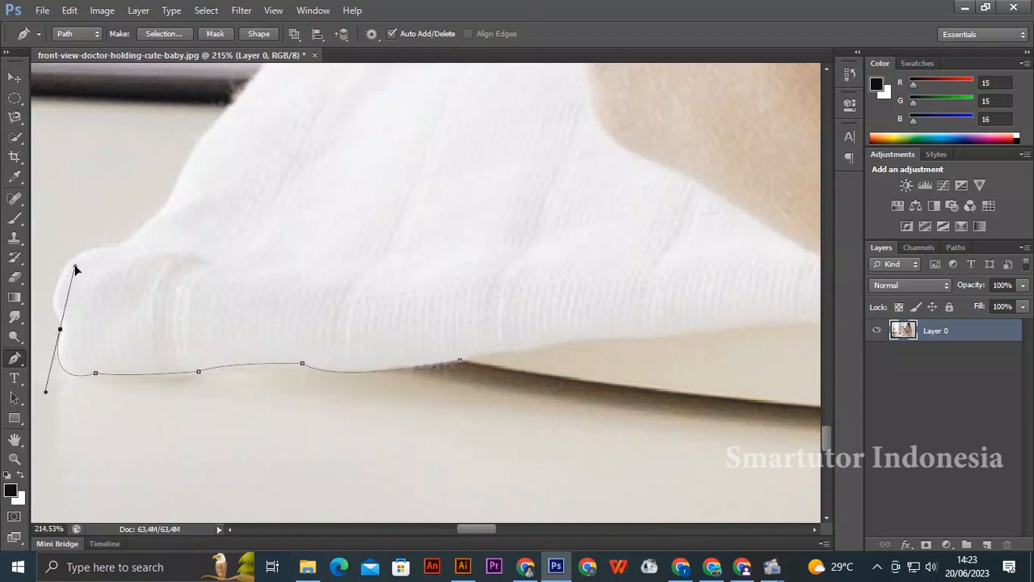
{"action": "left_click", "coordinate": [61, 329], "text": "alt"}
{"action": "left_click_drag", "start_coordinate": [104, 252], "coordinate": [182, 184]}
{"action": "scroll", "coordinate": [207, 208], "scroll_direction": "up", "scroll_amount": 2}
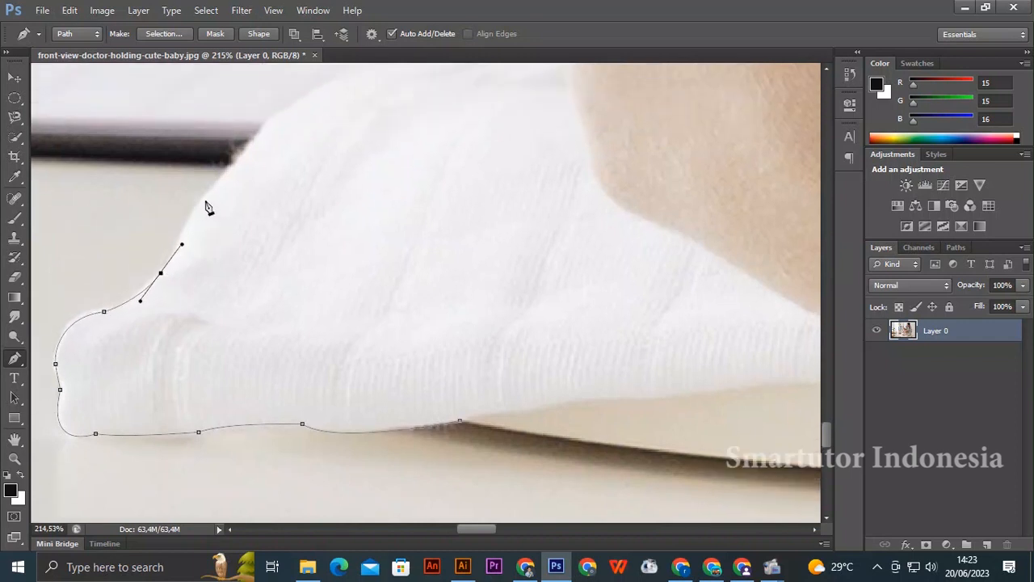
{"action": "scroll", "coordinate": [206, 208], "scroll_direction": "up", "scroll_amount": 2}
{"action": "left_click_drag", "start_coordinate": [235, 215], "coordinate": [275, 181]}
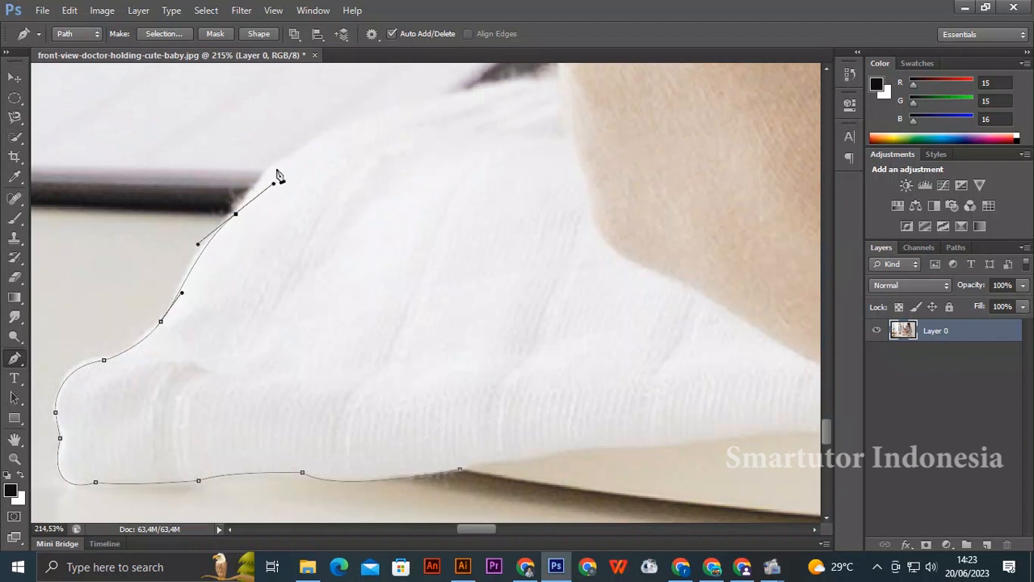
{"action": "left_click_drag", "start_coordinate": [352, 125], "coordinate": [445, 96]}
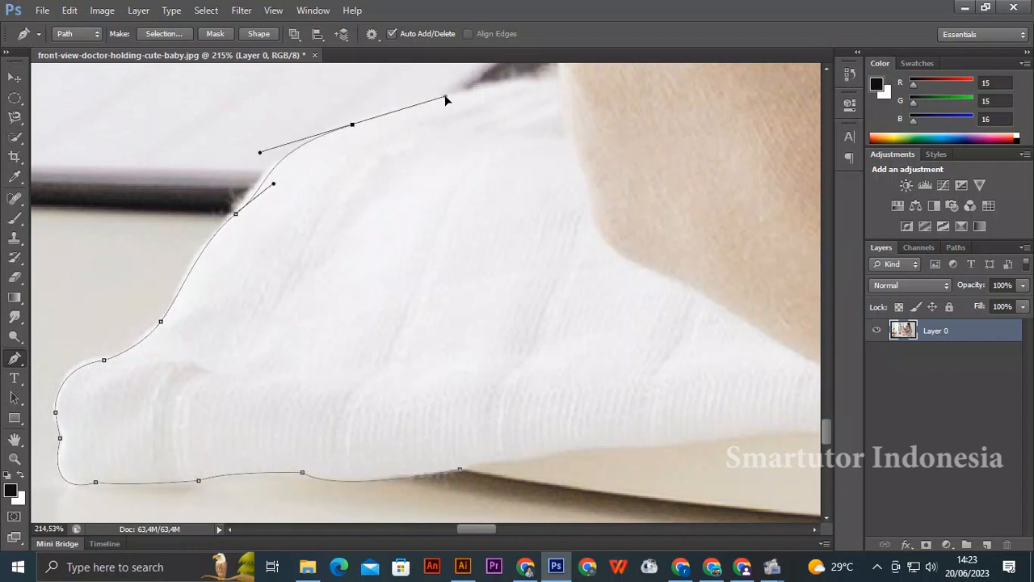
- Continue the path along the cloth's upper edge to the baby's sock and cut the direction handle there
{"action": "scroll", "coordinate": [520, 99], "scroll_direction": "down", "scroll_amount": 3}
{"action": "scroll", "coordinate": [508, 161], "scroll_direction": "up", "scroll_amount": 5}
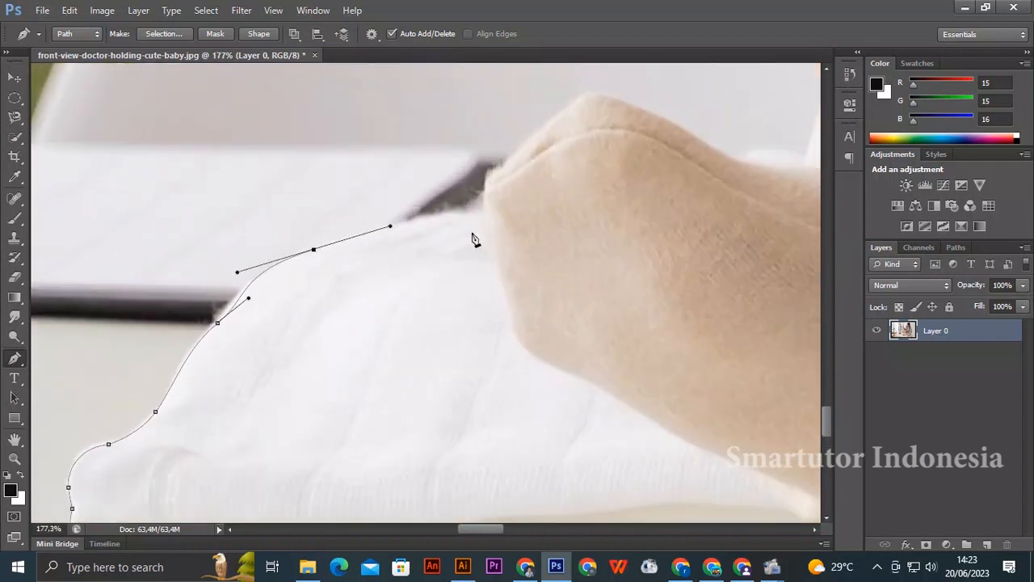
{"action": "left_click_drag", "start_coordinate": [490, 210], "coordinate": [533, 217]}
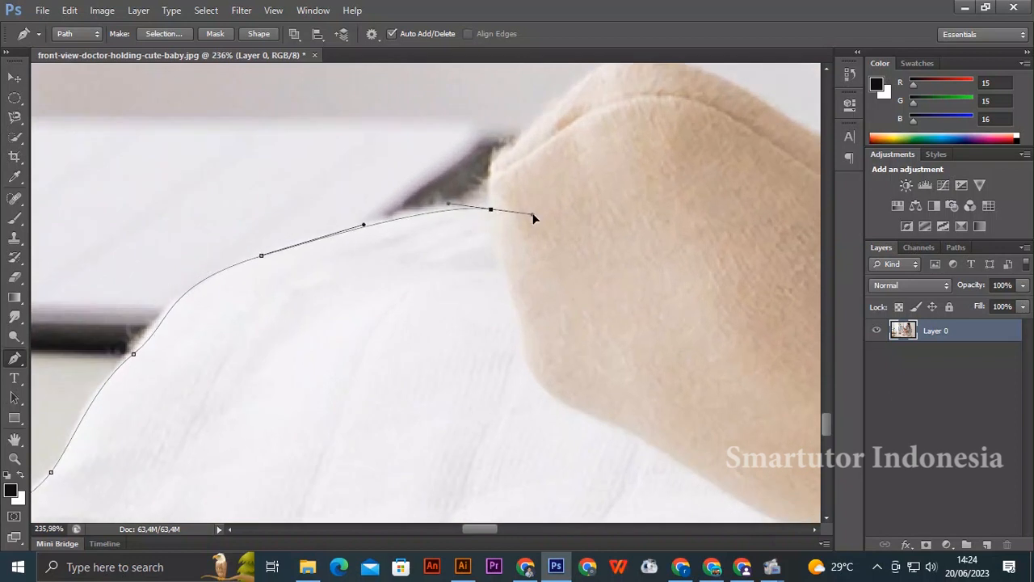
{"action": "left_click", "coordinate": [491, 209], "text": "alt"}
{"action": "scroll", "coordinate": [409, 224], "scroll_direction": "down", "scroll_amount": 3}
{"action": "scroll", "coordinate": [505, 167], "scroll_direction": "up", "scroll_amount": 4}
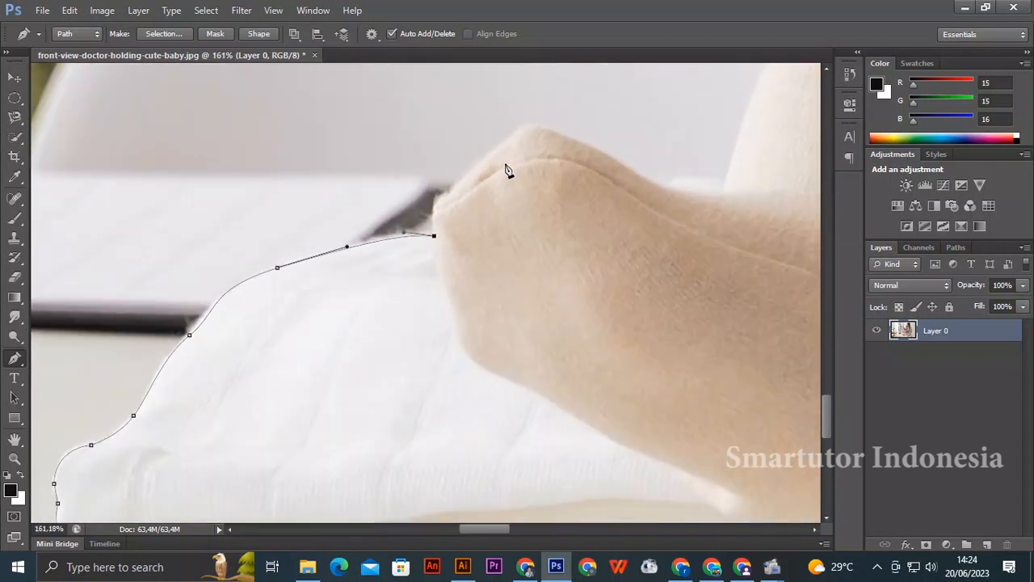
- Trace the path around the toe of the baby's sock and down the first part of the foot's upper edge
{"action": "left_click_drag", "start_coordinate": [426, 208], "coordinate": [448, 196]}
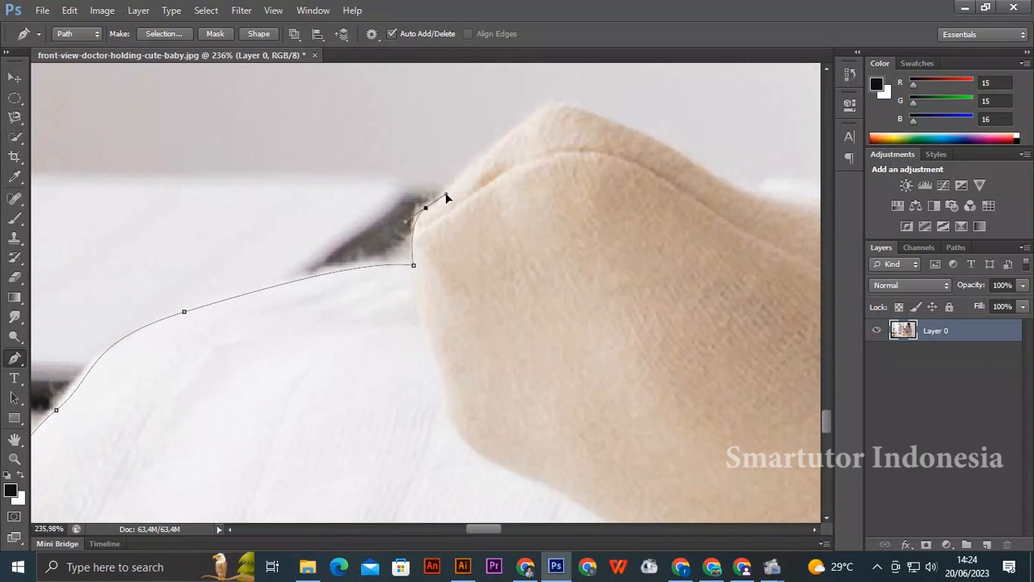
{"action": "left_click", "coordinate": [427, 208], "text": "alt"}
{"action": "left_click_drag", "start_coordinate": [528, 122], "coordinate": [621, 118]}
{"action": "scroll", "coordinate": [447, 173], "scroll_direction": "down", "scroll_amount": 2}
{"action": "scroll", "coordinate": [538, 138], "scroll_direction": "up", "scroll_amount": 2}
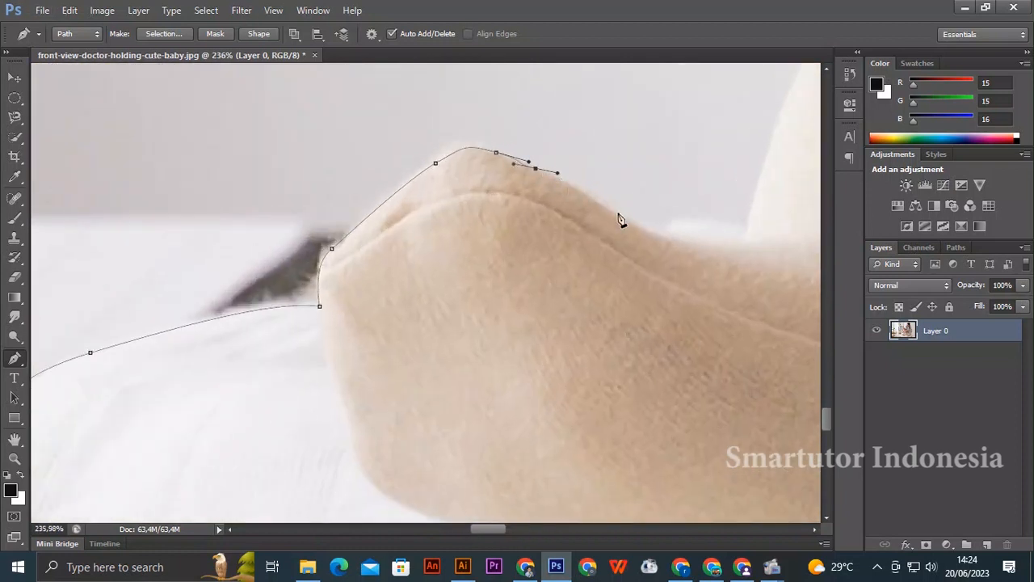
{"action": "left_click_drag", "start_coordinate": [625, 220], "coordinate": [634, 230]}
- Extend the path along the top of the foot to where it meets the baby's shin
{"action": "scroll", "coordinate": [483, 233], "scroll_direction": "down", "scroll_amount": 6}
{"action": "scroll", "coordinate": [519, 250], "scroll_direction": "up", "scroll_amount": 3}
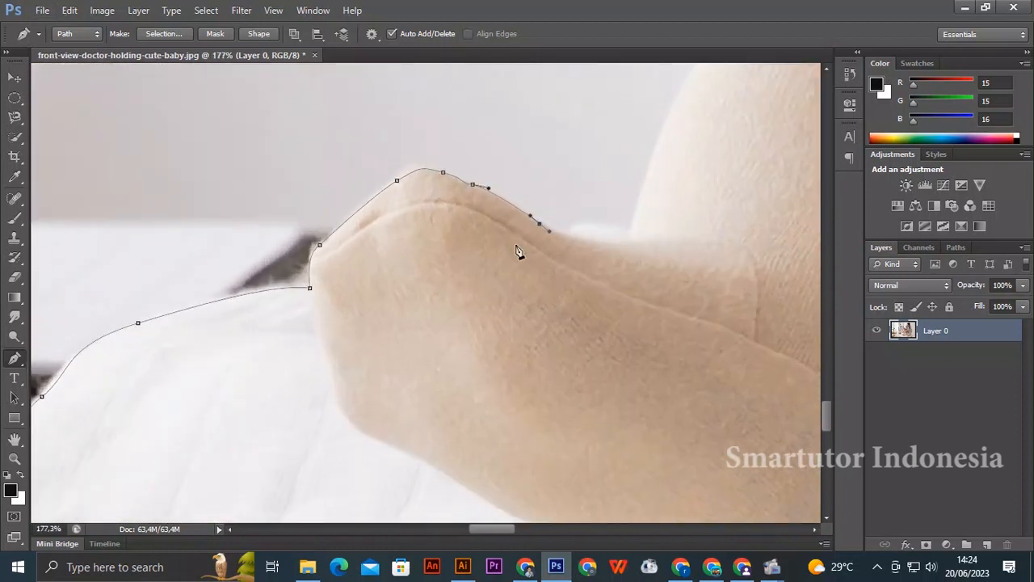
{"action": "scroll", "coordinate": [517, 249], "scroll_direction": "down", "scroll_amount": 5}
{"action": "scroll", "coordinate": [507, 241], "scroll_direction": "up", "scroll_amount": 7}
{"action": "left_click_drag", "start_coordinate": [602, 261], "coordinate": [629, 246]}
{"action": "scroll", "coordinate": [485, 259], "scroll_direction": "down", "scroll_amount": 6}
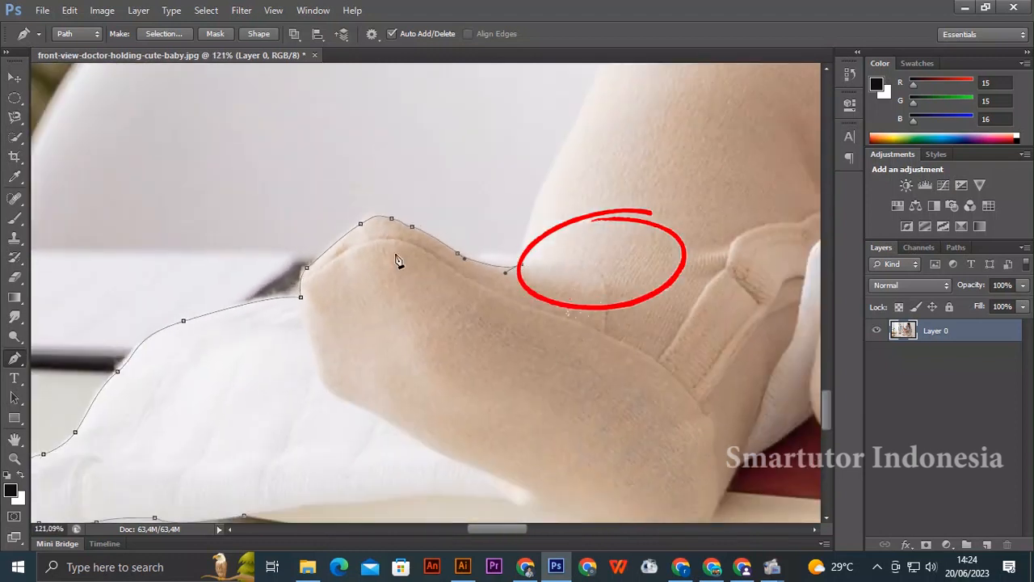
- Trace the path up the baby's shin and around the knee, ending with a cut direction handle on top of the knee
{"action": "scroll", "coordinate": [518, 227], "scroll_direction": "up", "scroll_amount": 2}
{"action": "scroll", "coordinate": [493, 299], "scroll_direction": "up", "scroll_amount": 2}
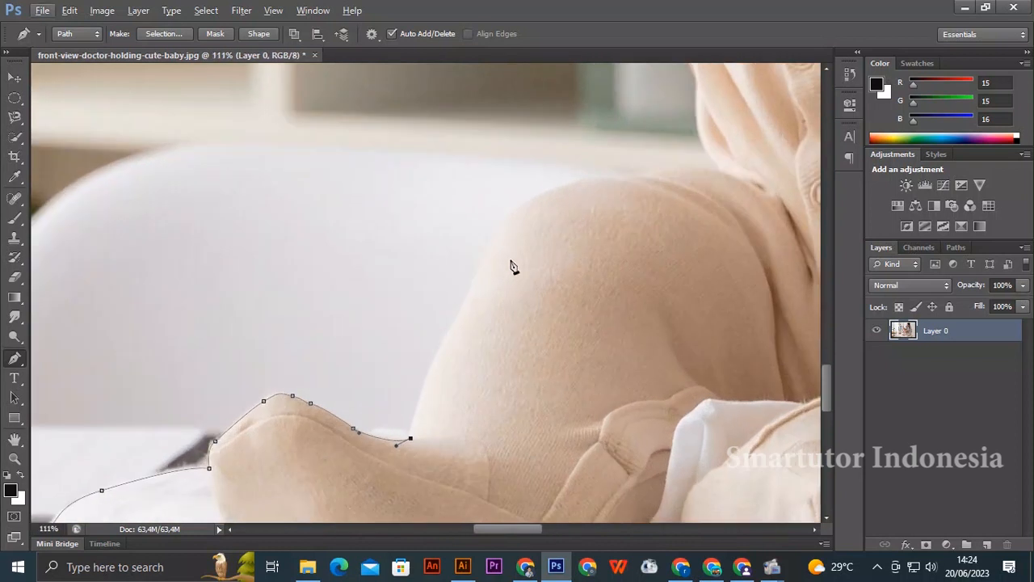
{"action": "left_click_drag", "start_coordinate": [501, 231], "coordinate": [522, 208]}
{"action": "key", "text": "ctrl+z"}
{"action": "left_click_drag", "start_coordinate": [451, 327], "coordinate": [477, 295]}
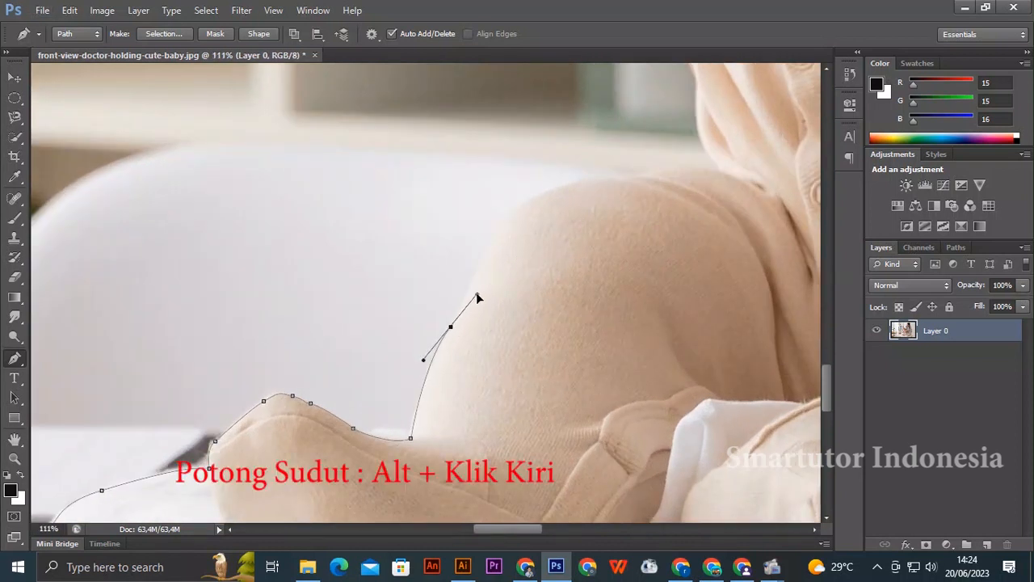
{"action": "left_click", "coordinate": [451, 326], "text": "alt"}
{"action": "left_click_drag", "start_coordinate": [508, 212], "coordinate": [523, 203]}
{"action": "left_click_drag", "start_coordinate": [618, 177], "coordinate": [683, 180]}
{"action": "left_click", "coordinate": [617, 178], "text": "alt"}
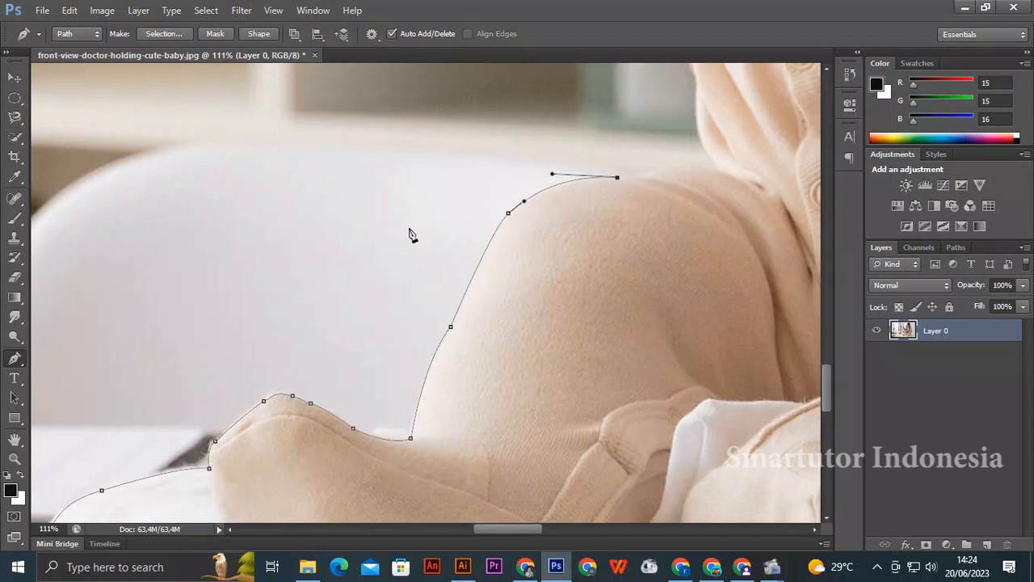
- Continue the path across the top of the thigh to the baby's waist, cutting the handles at the fold and end point
{"action": "scroll", "coordinate": [619, 178], "scroll_direction": "up", "scroll_amount": 5}
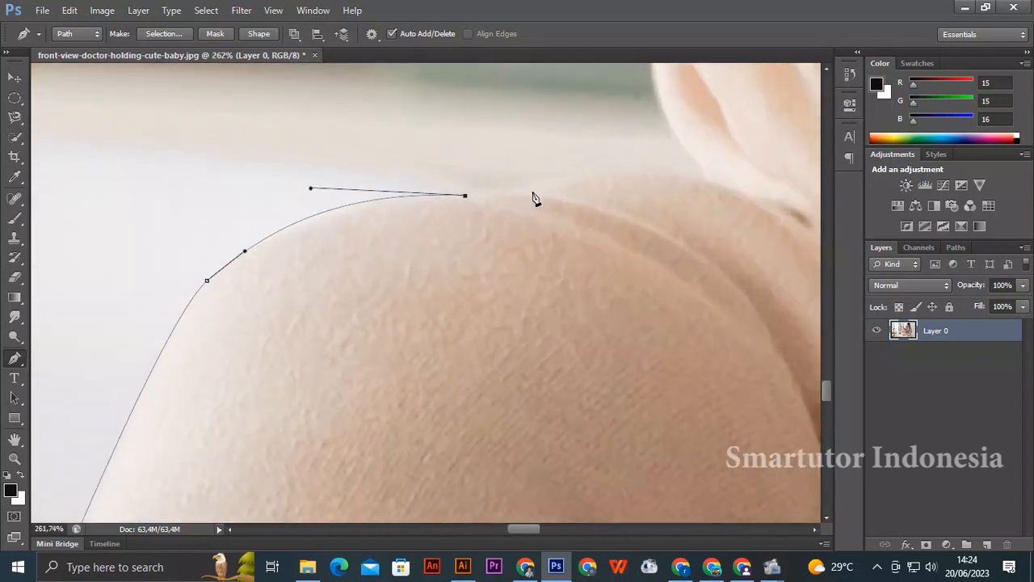
{"action": "left_click_drag", "start_coordinate": [533, 192], "coordinate": [555, 192]}
{"action": "left_click", "coordinate": [534, 191], "text": "alt"}
{"action": "left_click_drag", "start_coordinate": [705, 177], "coordinate": [806, 203]}
{"action": "left_click", "coordinate": [705, 177], "text": "alt"}
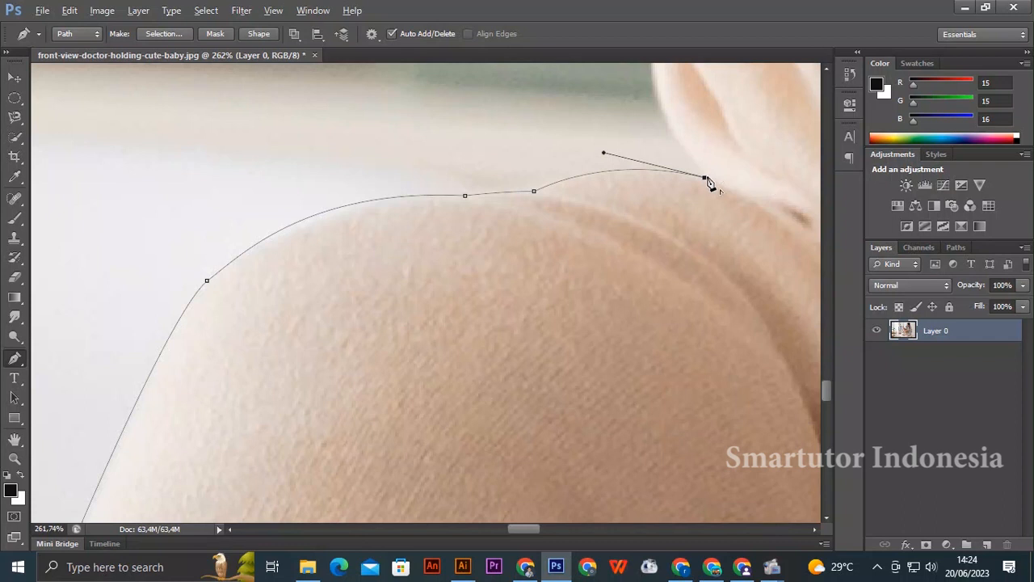
- Trace the path up the side of the baby's torso to the underside of the doctor's lowest visible fingertip
{"action": "scroll", "coordinate": [300, 229], "scroll_direction": "down", "scroll_amount": 7}
{"action": "scroll", "coordinate": [407, 229], "scroll_direction": "up", "scroll_amount": 3}
{"action": "scroll", "coordinate": [399, 236], "scroll_direction": "up", "scroll_amount": 2}
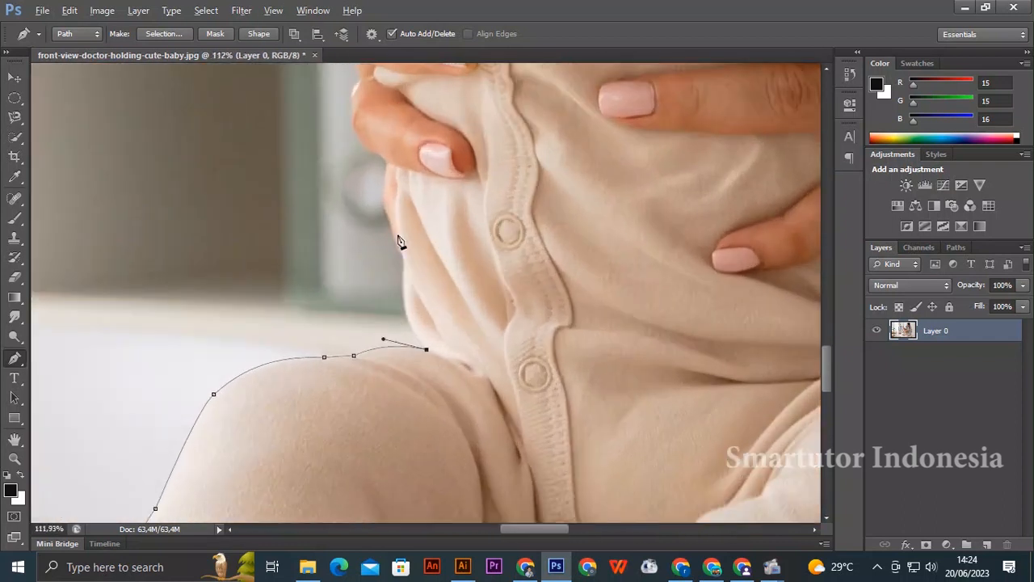
{"action": "scroll", "coordinate": [398, 243], "scroll_direction": "up", "scroll_amount": 2}
{"action": "left_click_drag", "start_coordinate": [408, 261], "coordinate": [377, 166]}
{"action": "left_click_drag", "start_coordinate": [385, 121], "coordinate": [383, 108]}
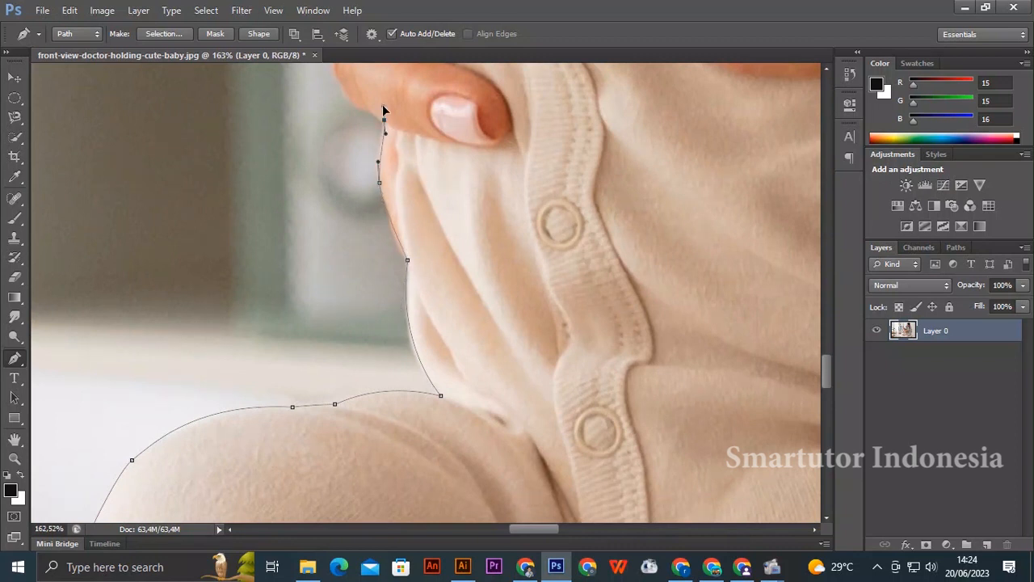
- Trace the path around the outer edge of the doctor's lower bent finger up to the gap below the next finger
{"action": "scroll", "coordinate": [396, 127], "scroll_direction": "down", "scroll_amount": 3}
{"action": "scroll", "coordinate": [436, 137], "scroll_direction": "up", "scroll_amount": 5}
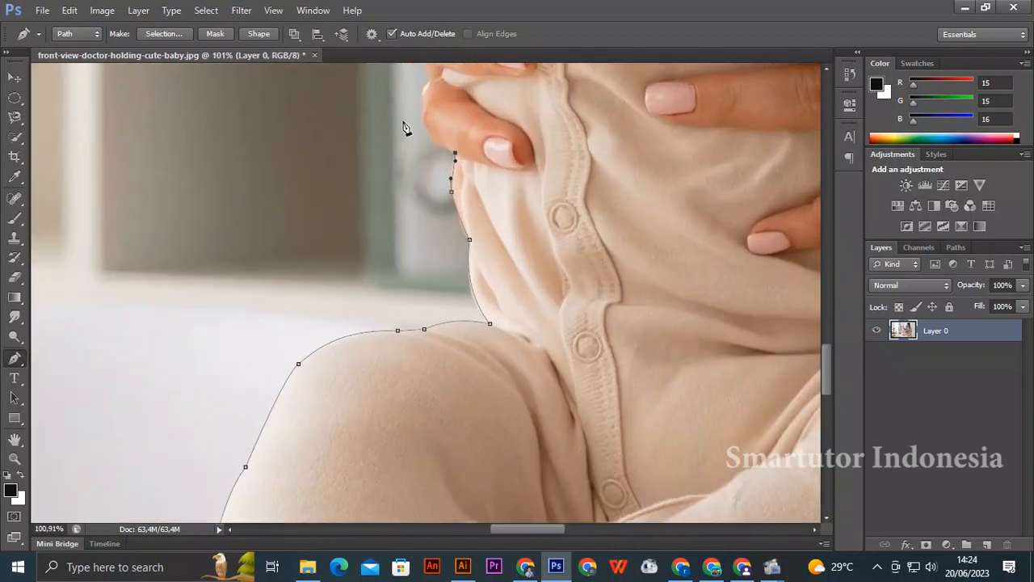
{"action": "left_click_drag", "start_coordinate": [442, 181], "coordinate": [426, 169]}
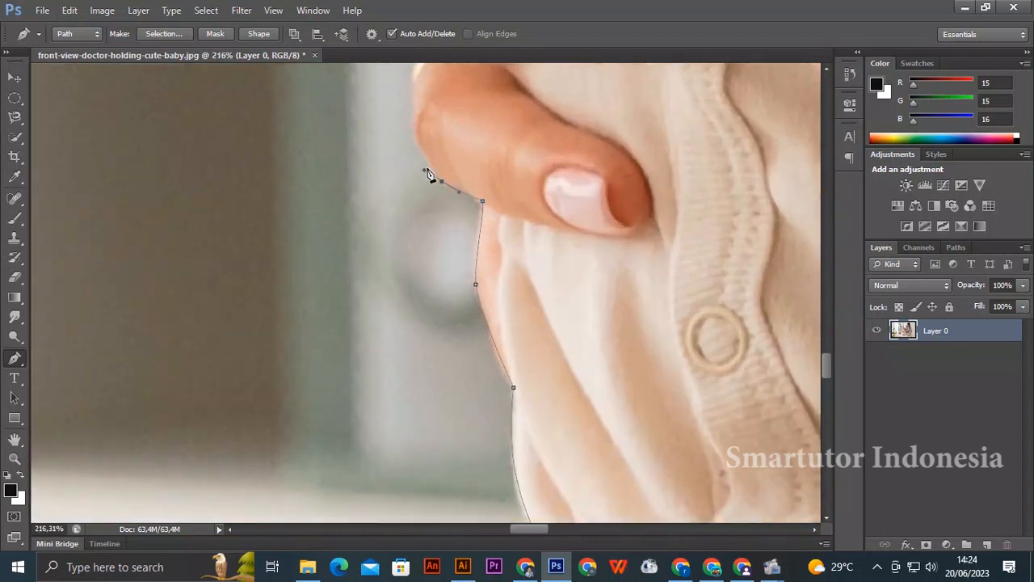
{"action": "left_click_drag", "start_coordinate": [414, 118], "coordinate": [413, 101]}
{"action": "scroll", "coordinate": [428, 218], "scroll_direction": "down", "scroll_amount": 3}
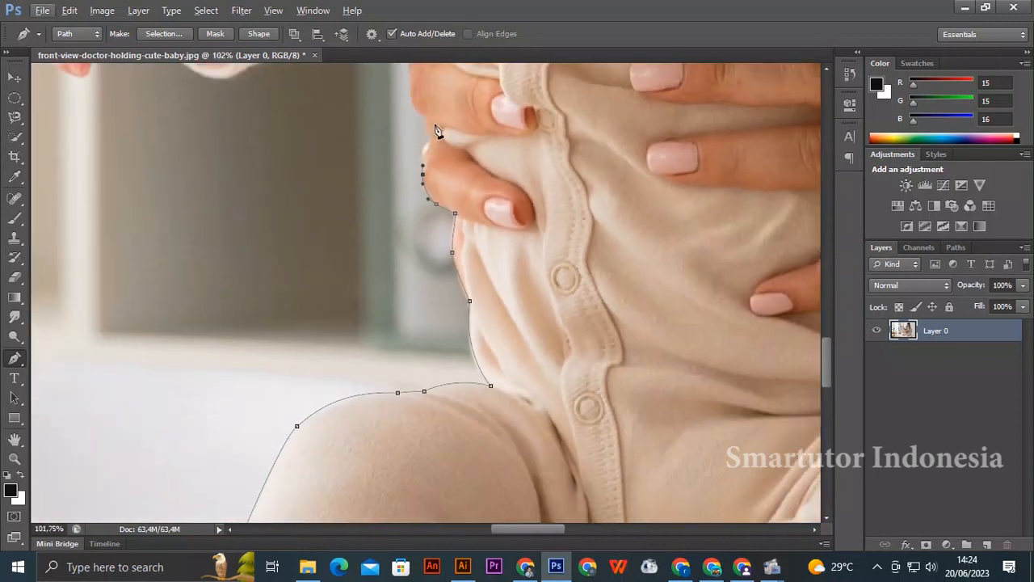
{"action": "scroll", "coordinate": [433, 210], "scroll_direction": "up", "scroll_amount": 3}
{"action": "left_click_drag", "start_coordinate": [437, 189], "coordinate": [426, 136]}
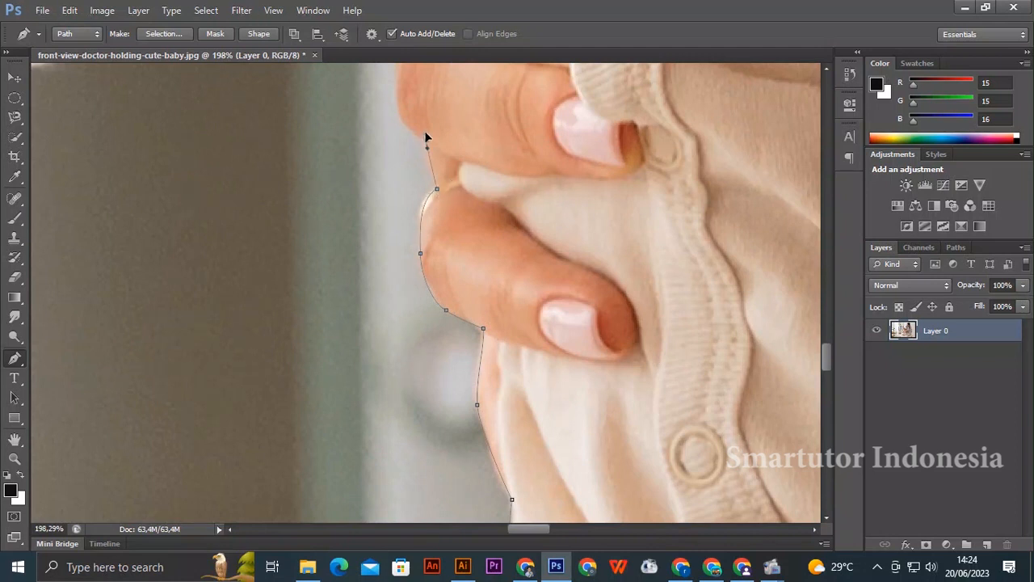
- Extend the path up the outer edge of the doctor's next finger and hand toward the baby's sleeve
{"action": "scroll", "coordinate": [429, 147], "scroll_direction": "down", "scroll_amount": 4}
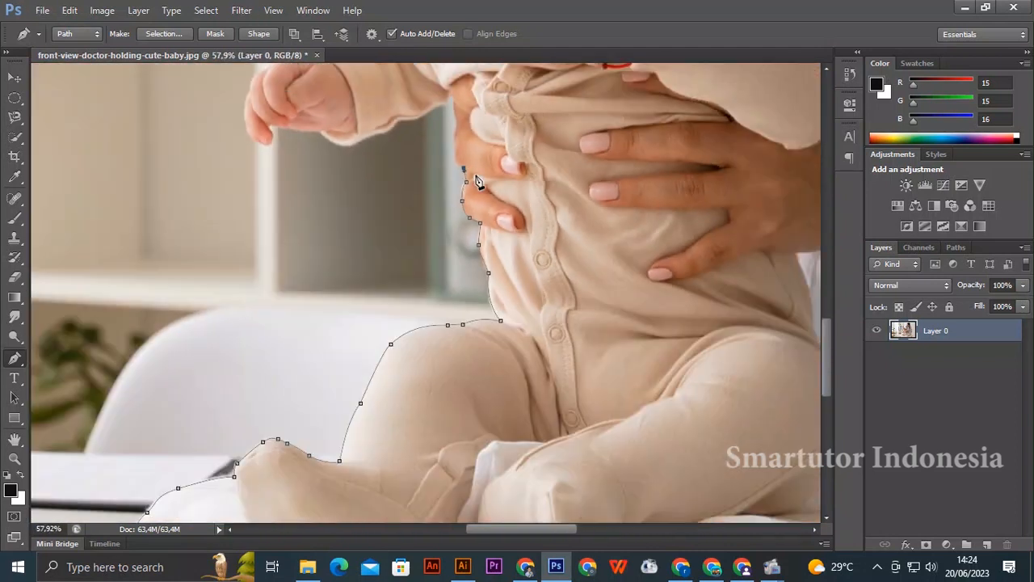
{"action": "scroll", "coordinate": [474, 231], "scroll_direction": "up", "scroll_amount": 1}
{"action": "scroll", "coordinate": [457, 291], "scroll_direction": "up", "scroll_amount": 3}
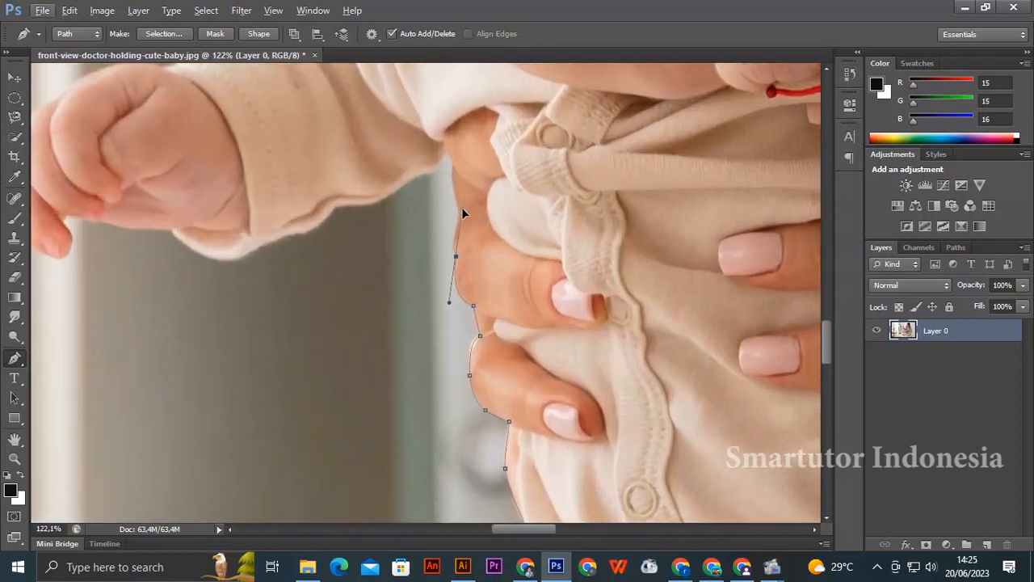
{"action": "scroll", "coordinate": [462, 207], "scroll_direction": "up", "scroll_amount": 2}
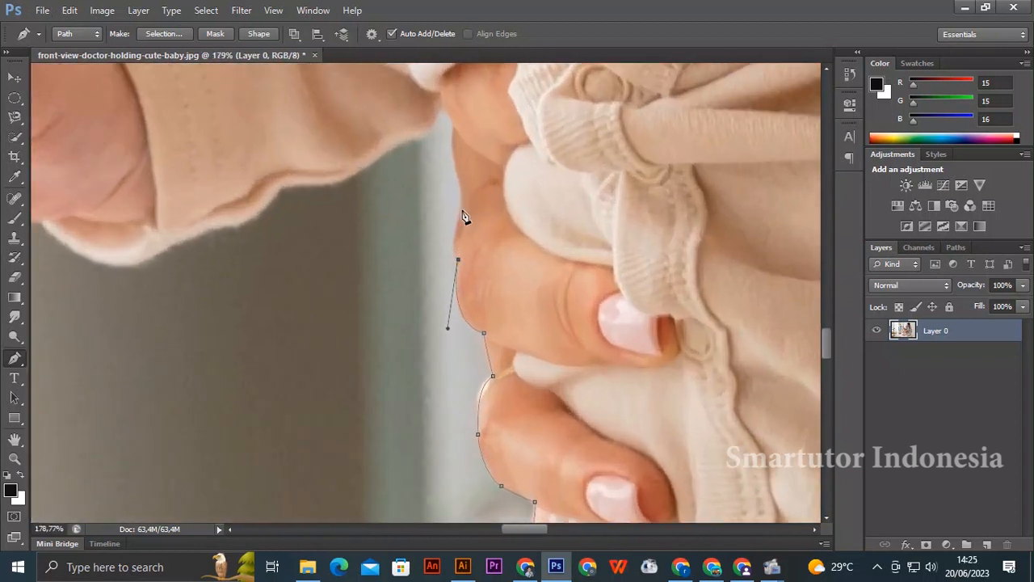
{"action": "left_click_drag", "start_coordinate": [462, 210], "coordinate": [475, 180]}
- Trace the path along the underside of the baby's sleeve to the cuff, redoing a misplaced curve and cutting the corner handles
{"action": "left_click_drag", "start_coordinate": [445, 108], "coordinate": [370, 158]}
{"action": "left_click_drag", "start_coordinate": [292, 184], "coordinate": [183, 224]}
{"action": "key", "text": "ctrl+z"}
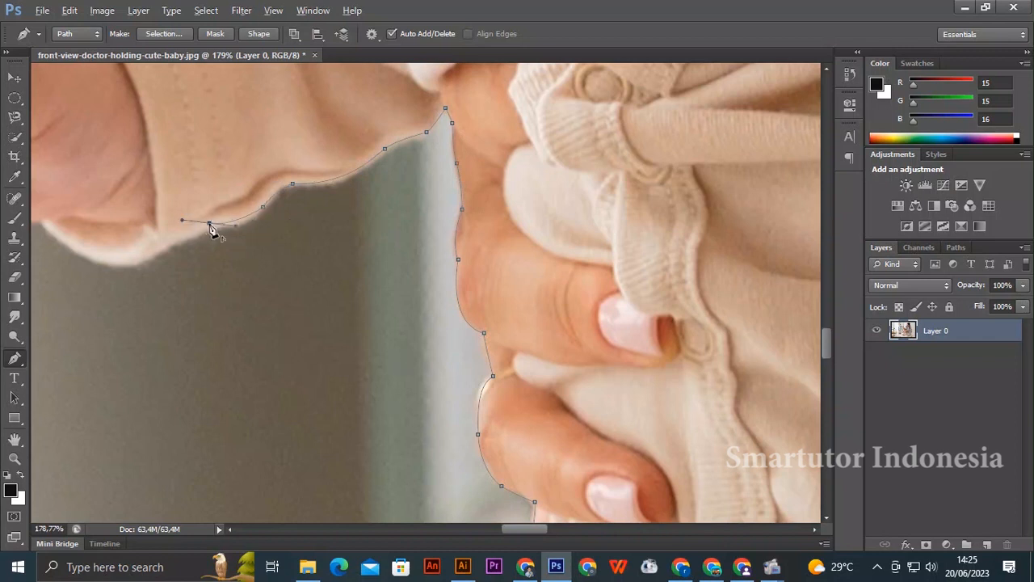
{"action": "left_click", "coordinate": [210, 222], "text": "alt"}
{"action": "left_click_drag", "start_coordinate": [139, 262], "coordinate": [112, 278]}
{"action": "left_click", "coordinate": [138, 262], "text": "alt"}
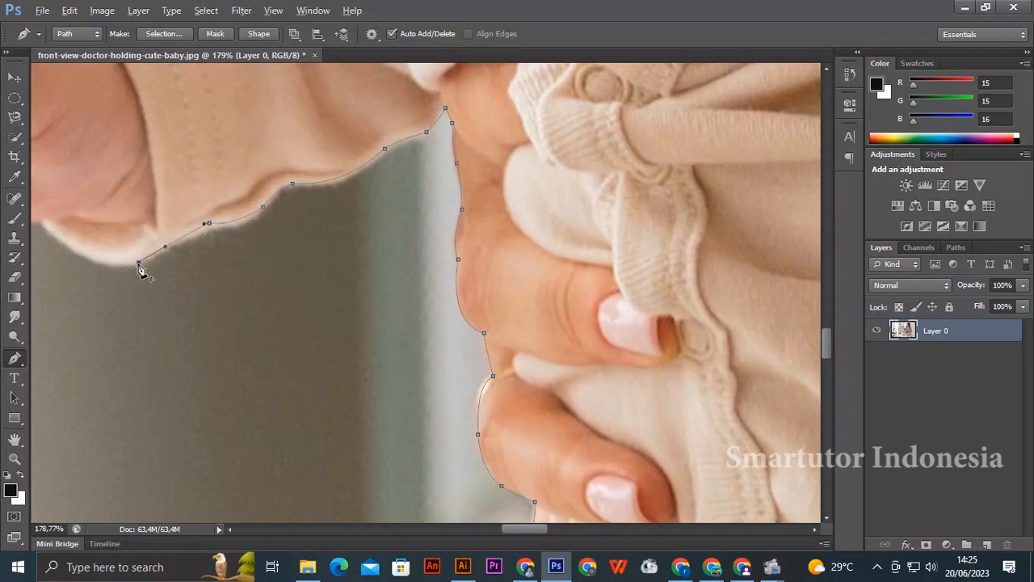
- Trace the path around the lower edge of the sleeve cuff and along the underside of the baby's hand to the curled fingers
{"action": "scroll", "coordinate": [268, 225], "scroll_direction": "down", "scroll_amount": 6}
{"action": "scroll", "coordinate": [141, 244], "scroll_direction": "up", "scroll_amount": 6}
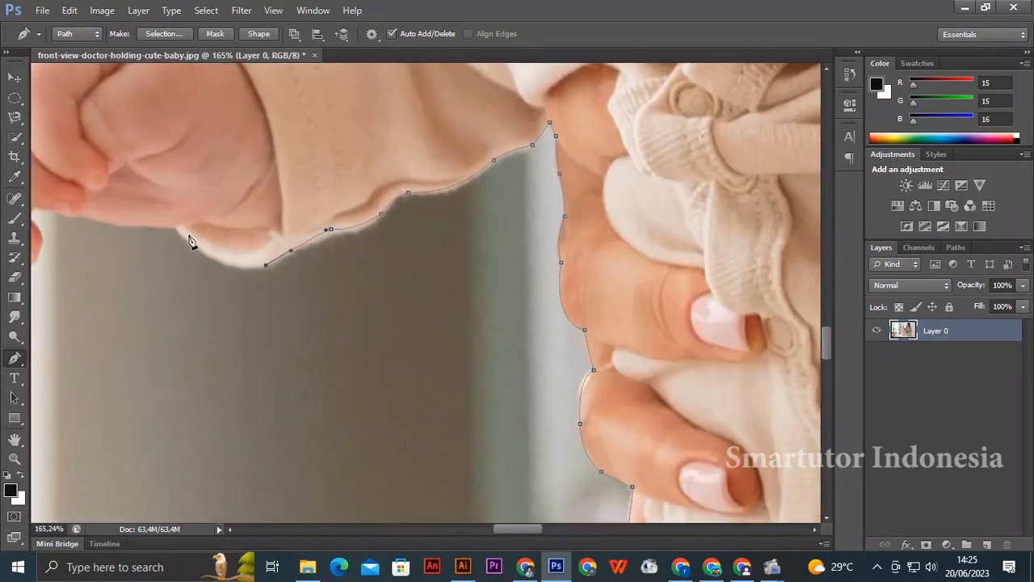
{"action": "left_click_drag", "start_coordinate": [176, 228], "coordinate": [134, 187]}
{"action": "left_click", "coordinate": [177, 228], "text": "alt"}
{"action": "scroll", "coordinate": [249, 225], "scroll_direction": "down", "scroll_amount": 5}
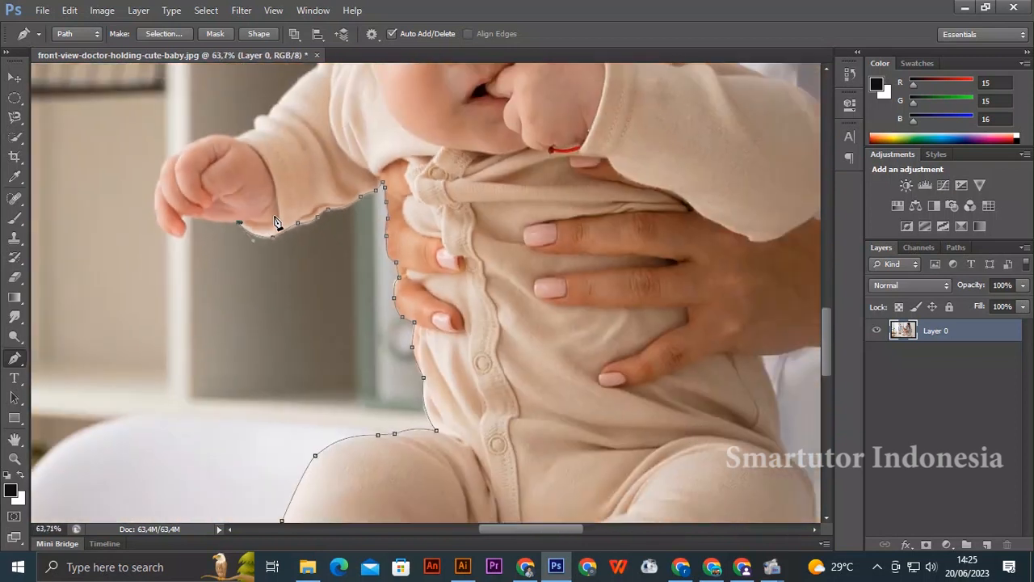
{"action": "scroll", "coordinate": [214, 218], "scroll_direction": "up", "scroll_amount": 6}
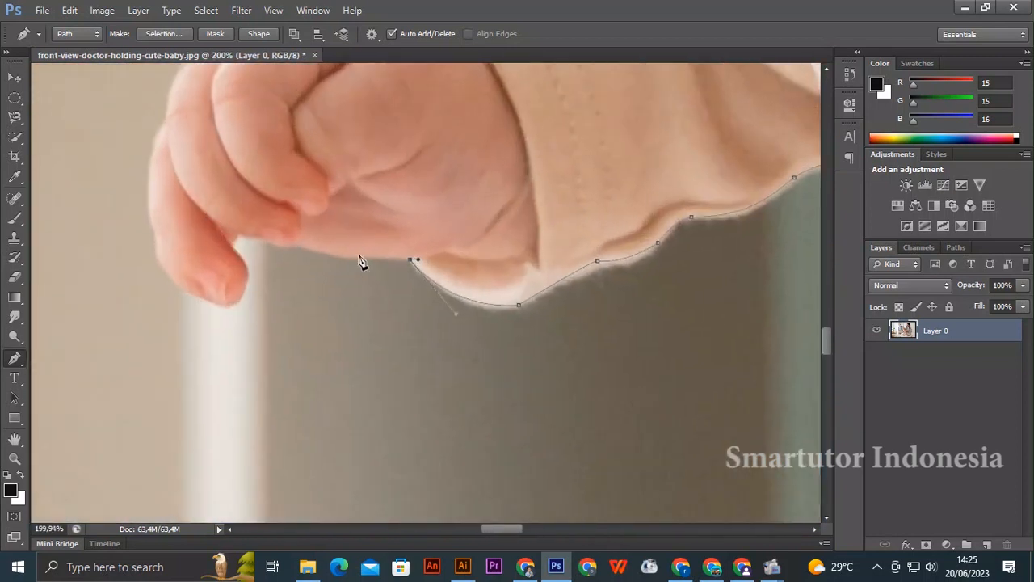
{"action": "left_click_drag", "start_coordinate": [289, 244], "coordinate": [283, 241]}
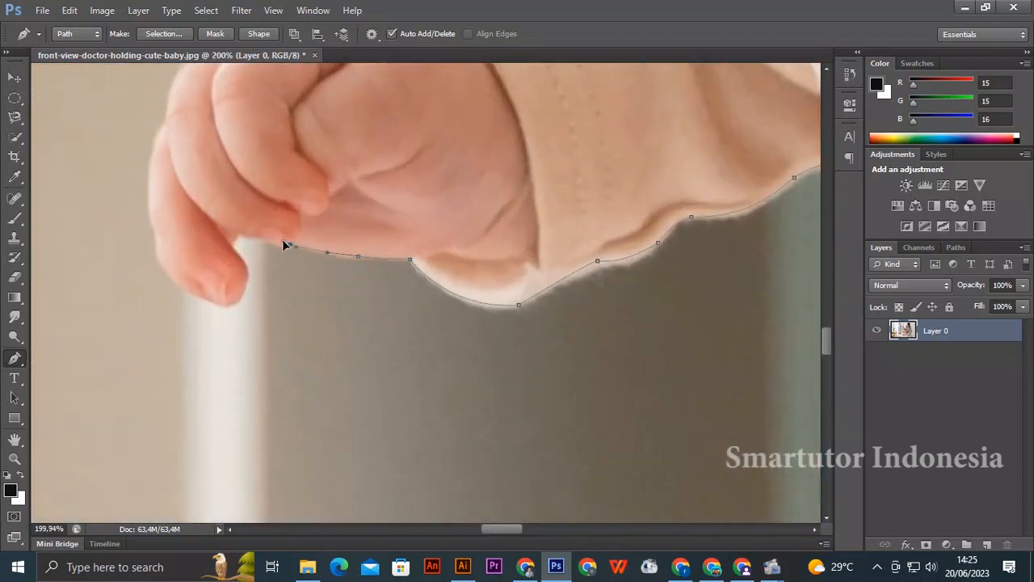
- Trace the path around the tip of the baby's lowest finger, cutting the corner handles
{"action": "left_click", "coordinate": [230, 246]}
{"action": "left_click_drag", "start_coordinate": [227, 306], "coordinate": [216, 313]}
{"action": "left_click", "coordinate": [237, 293], "text": "alt"}
{"action": "left_click_drag", "start_coordinate": [177, 277], "coordinate": [168, 278]}
{"action": "left_click", "coordinate": [198, 297], "text": "alt"}
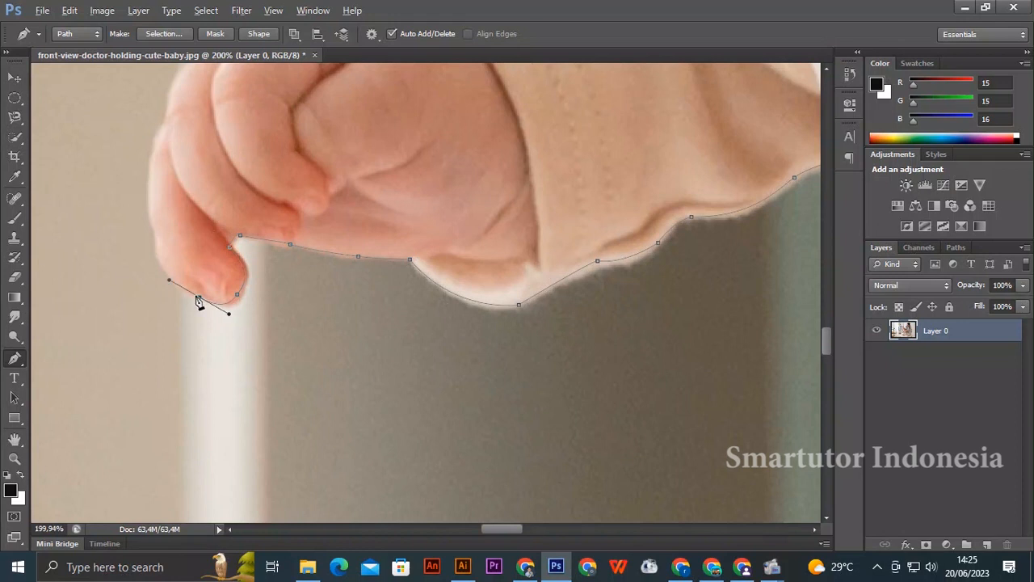
- Extend the path up the outer edge of the baby's little finger to the next finger's knuckle, cutting the outgoing handles
{"action": "left_click_drag", "start_coordinate": [156, 235], "coordinate": [152, 178]}
{"action": "left_click", "coordinate": [156, 235], "text": "alt"}
{"action": "scroll", "coordinate": [214, 234], "scroll_direction": "down", "scroll_amount": 3}
{"action": "scroll", "coordinate": [212, 233], "scroll_direction": "down", "scroll_amount": 2}
{"action": "scroll", "coordinate": [198, 236], "scroll_direction": "up", "scroll_amount": 4}
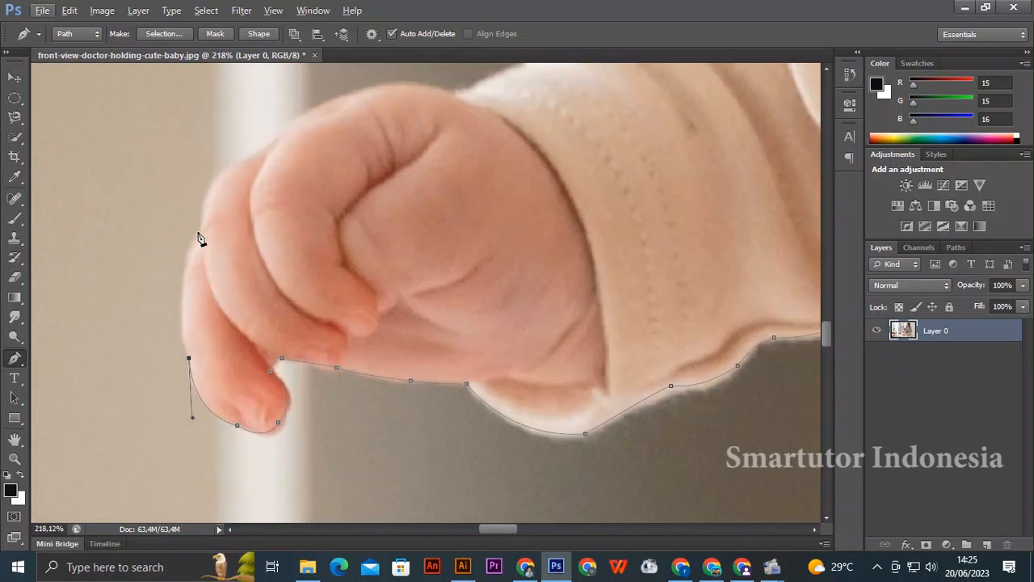
{"action": "left_click_drag", "start_coordinate": [200, 234], "coordinate": [232, 180]}
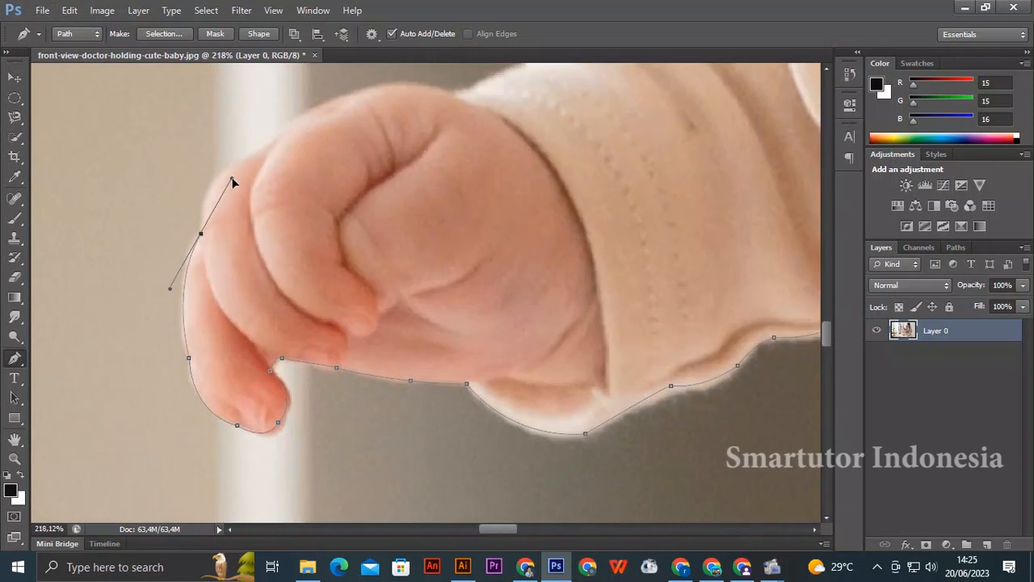
{"action": "left_click", "coordinate": [201, 234], "text": "alt"}
- Trace the path over the baby's knuckles and the back of the hand to the upper edge of the sleeve cuff
{"action": "left_click_drag", "start_coordinate": [256, 151], "coordinate": [319, 133]}
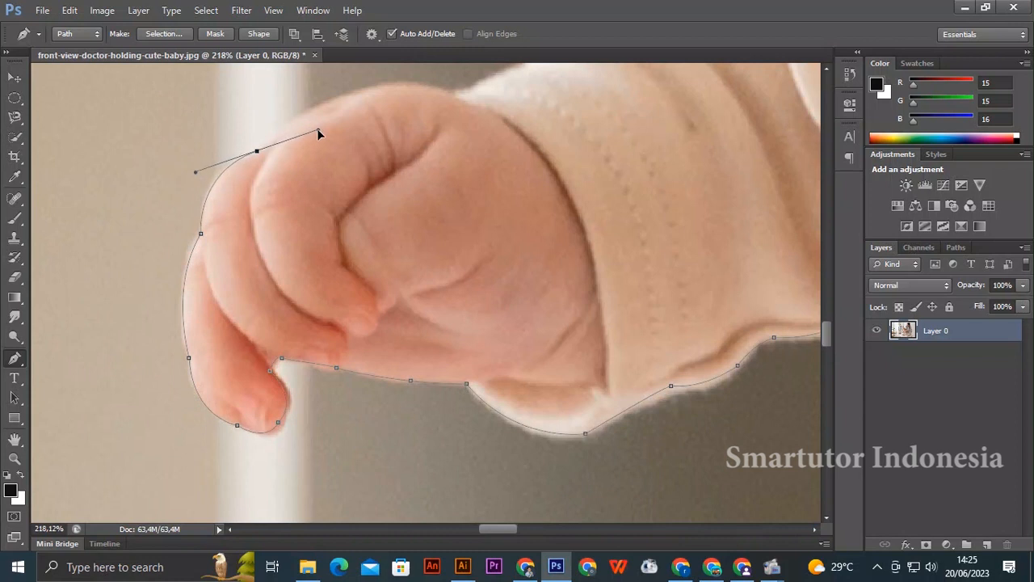
{"action": "left_click", "coordinate": [257, 152], "text": "alt"}
{"action": "left_click_drag", "start_coordinate": [450, 93], "coordinate": [549, 123]}
{"action": "scroll", "coordinate": [272, 123], "scroll_direction": "down", "scroll_amount": 3}
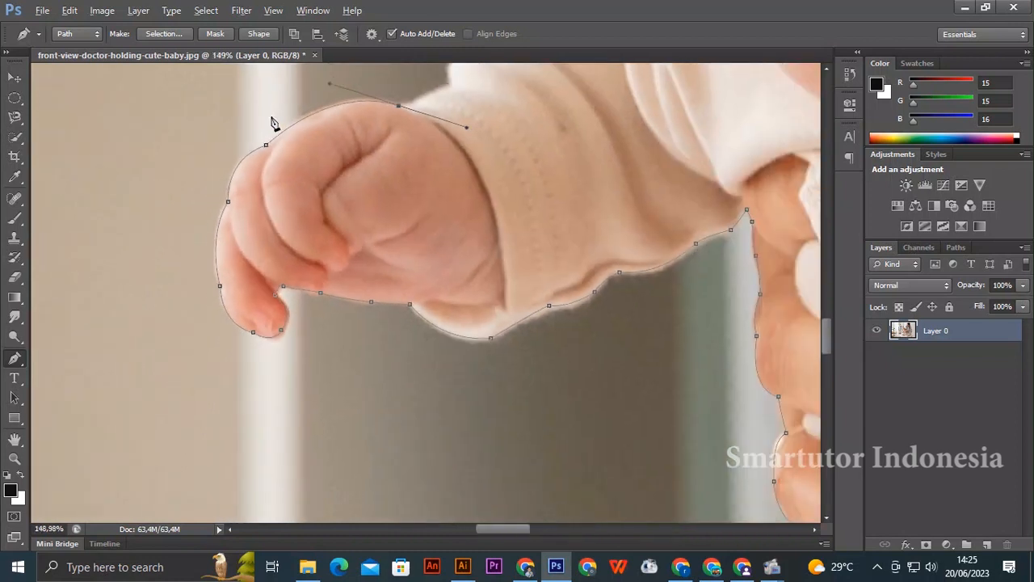
{"action": "scroll", "coordinate": [272, 123], "scroll_direction": "down", "scroll_amount": 2}
{"action": "scroll", "coordinate": [404, 109], "scroll_direction": "up", "scroll_amount": 5}
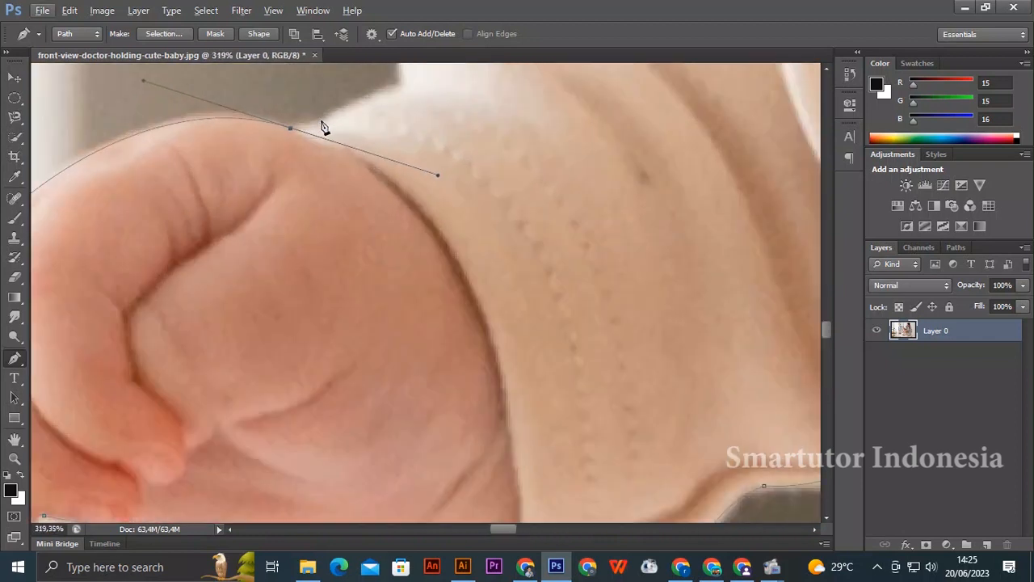
{"action": "scroll", "coordinate": [379, 135], "scroll_direction": "up", "scroll_amount": 1}
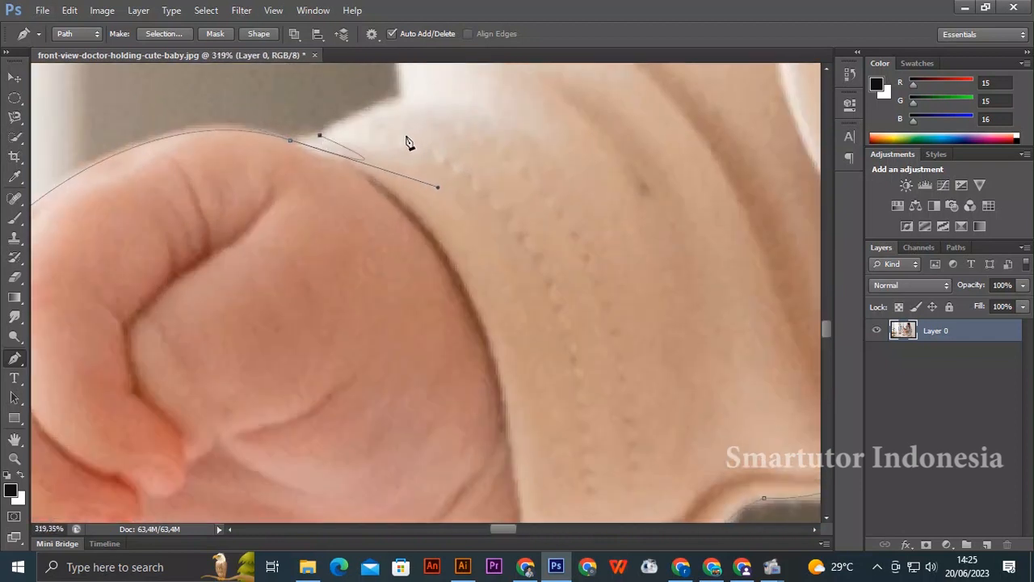
{"action": "left_click", "coordinate": [290, 142], "text": "alt"}
- Trace the path along the upper edge of the cuff and over the first folds of the baby's sleeve
{"action": "scroll", "coordinate": [323, 136], "scroll_direction": "down", "scroll_amount": 3}
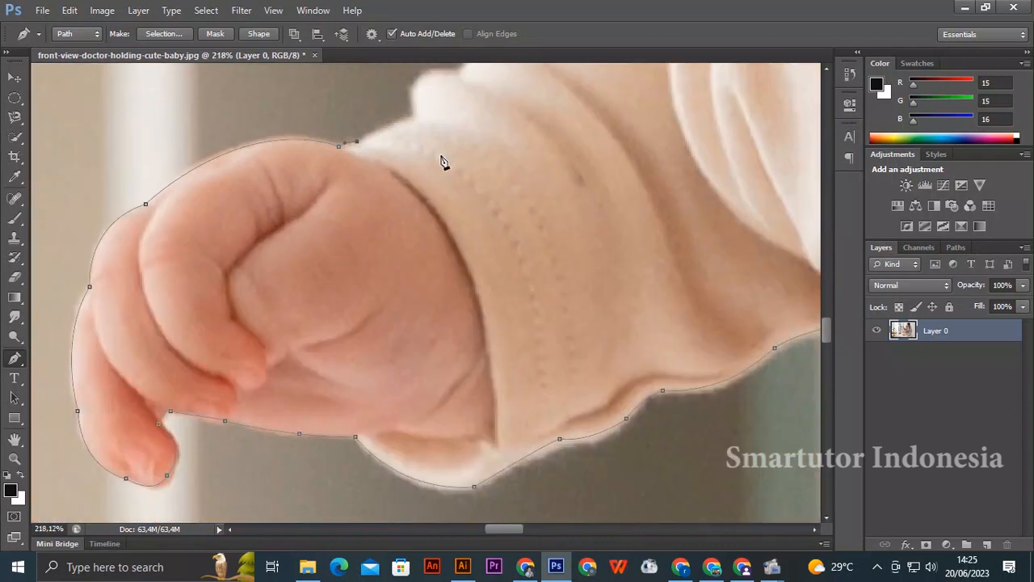
{"action": "scroll", "coordinate": [453, 145], "scroll_direction": "up", "scroll_amount": 2}
{"action": "scroll", "coordinate": [427, 243], "scroll_direction": "up", "scroll_amount": 2}
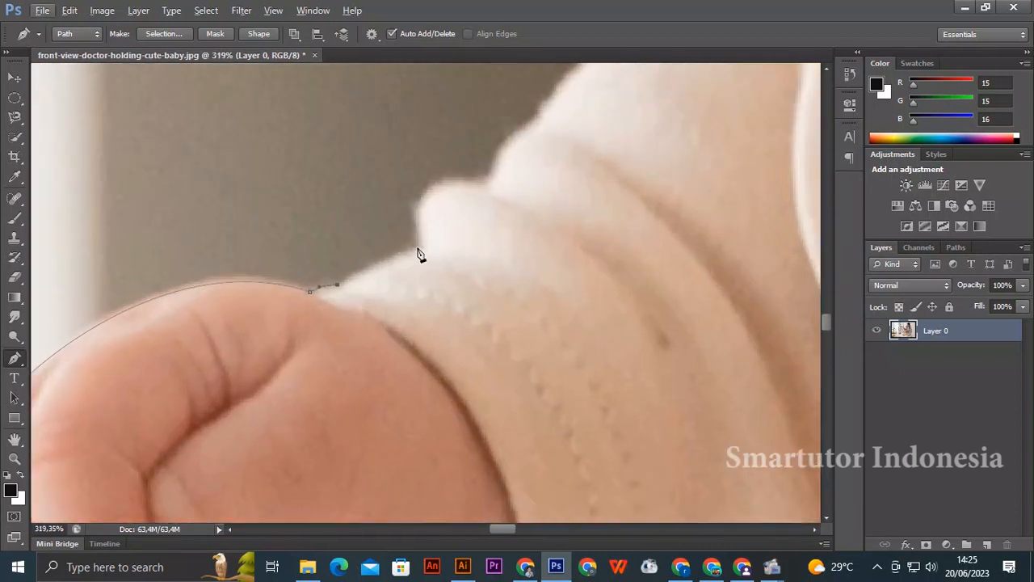
{"action": "left_click_drag", "start_coordinate": [418, 247], "coordinate": [429, 249]}
{"action": "left_click_drag", "start_coordinate": [451, 174], "coordinate": [458, 178]}
{"action": "left_click", "coordinate": [478, 185]}
{"action": "scroll", "coordinate": [475, 187], "scroll_direction": "down", "scroll_amount": 3}
{"action": "scroll", "coordinate": [479, 186], "scroll_direction": "up", "scroll_amount": 3}
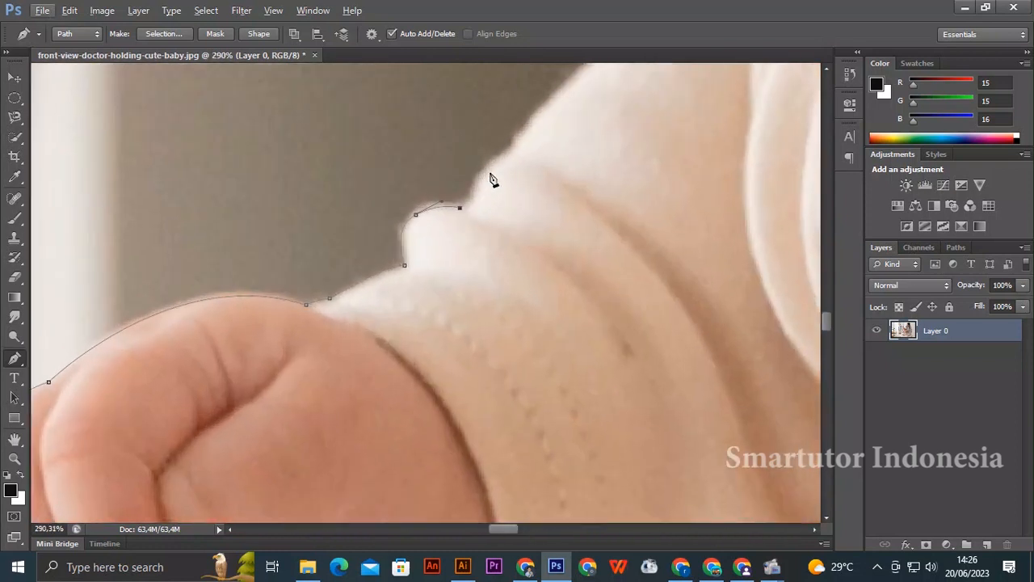
{"action": "left_click_drag", "start_coordinate": [512, 149], "coordinate": [534, 148]}
{"action": "scroll", "coordinate": [428, 183], "scroll_direction": "down", "scroll_amount": 1}
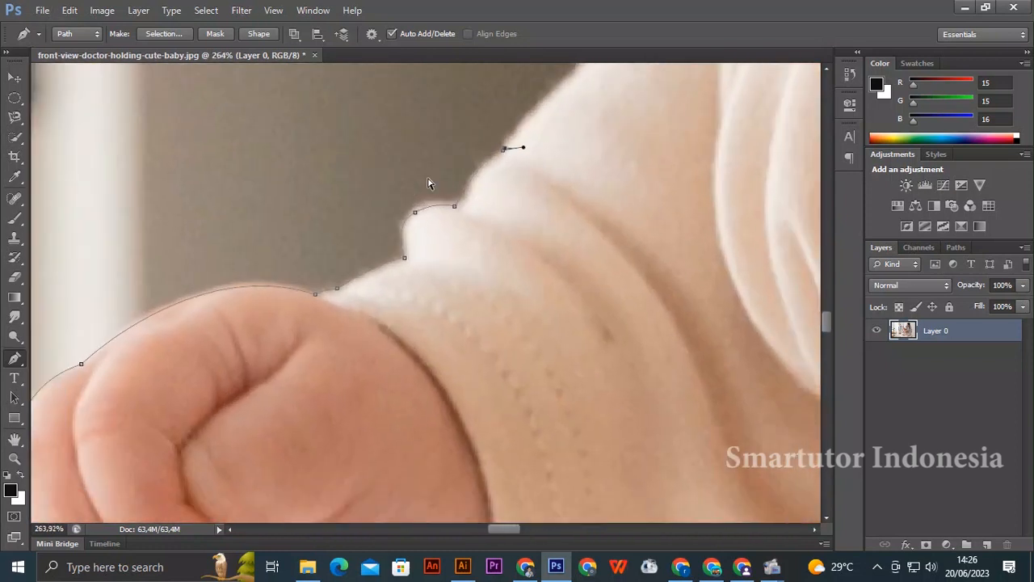
- Extend the path up the baby's upper sleeve and over the shoulder to where it meets the face below the ear
{"action": "scroll", "coordinate": [318, 200], "scroll_direction": "down", "scroll_amount": 5}
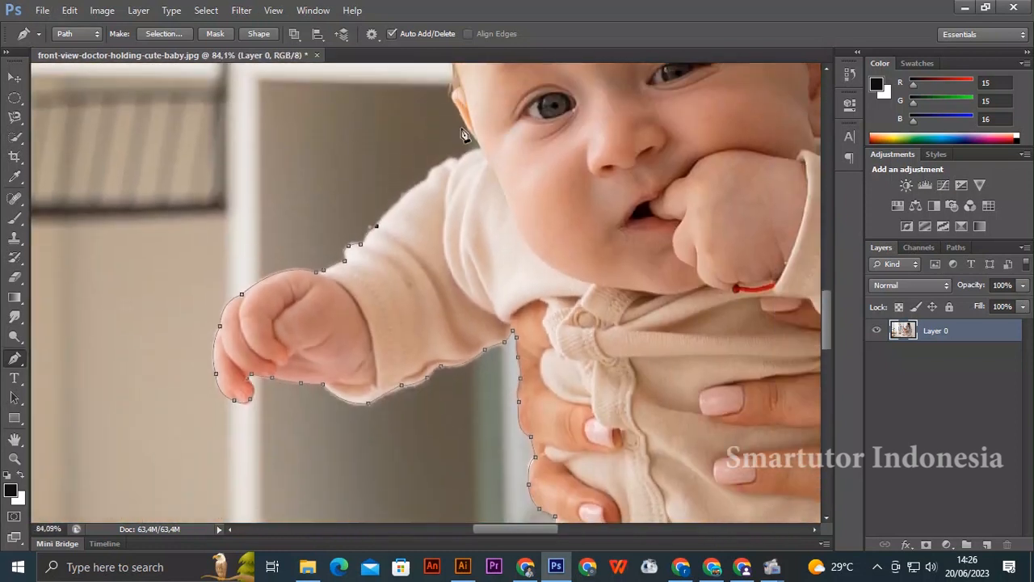
{"action": "scroll", "coordinate": [420, 196], "scroll_direction": "up", "scroll_amount": 3}
{"action": "scroll", "coordinate": [420, 197], "scroll_direction": "up", "scroll_amount": 2}
{"action": "left_click_drag", "start_coordinate": [453, 258], "coordinate": [532, 232]}
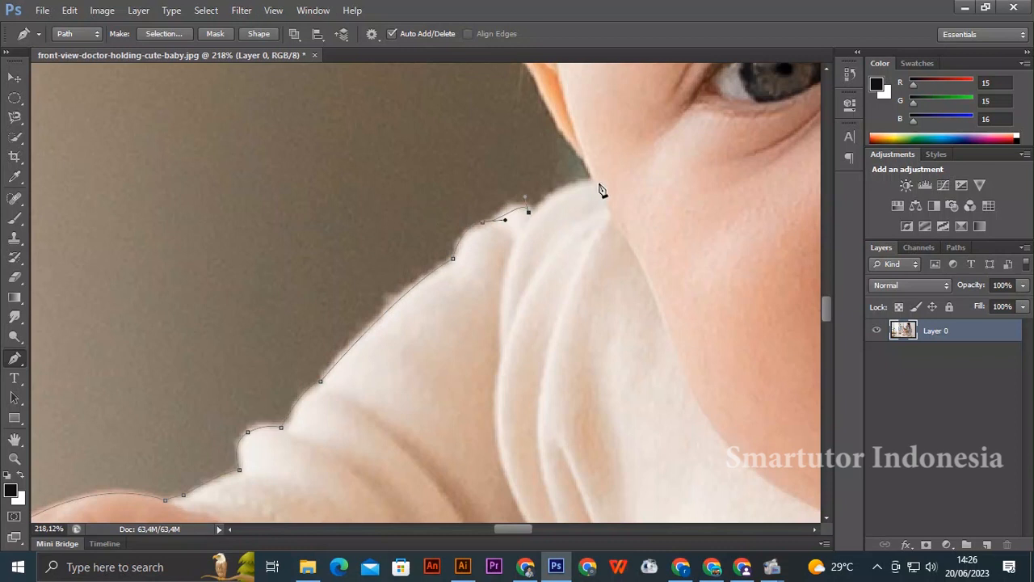
{"action": "left_click_drag", "start_coordinate": [593, 179], "coordinate": [616, 185]}
{"action": "left_click", "coordinate": [593, 178], "text": "alt"}
{"action": "scroll", "coordinate": [585, 171], "scroll_direction": "down", "scroll_amount": 5}
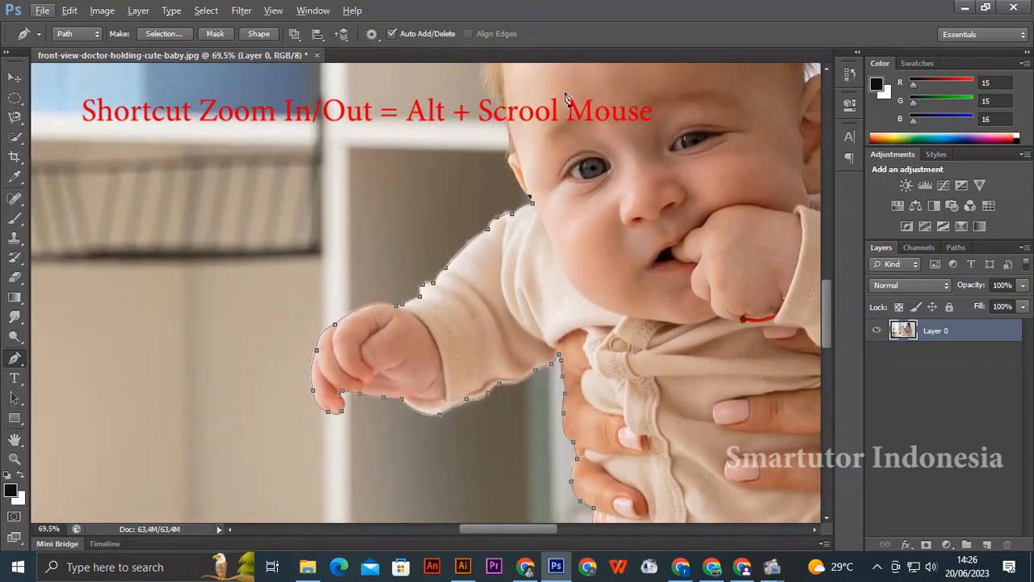
- Trace the path around the outer edge of the baby's ear and up to the hair above it, using corner anchors
{"action": "scroll", "coordinate": [508, 195], "scroll_direction": "up", "scroll_amount": 3}
{"action": "scroll", "coordinate": [509, 195], "scroll_direction": "up", "scroll_amount": 3}
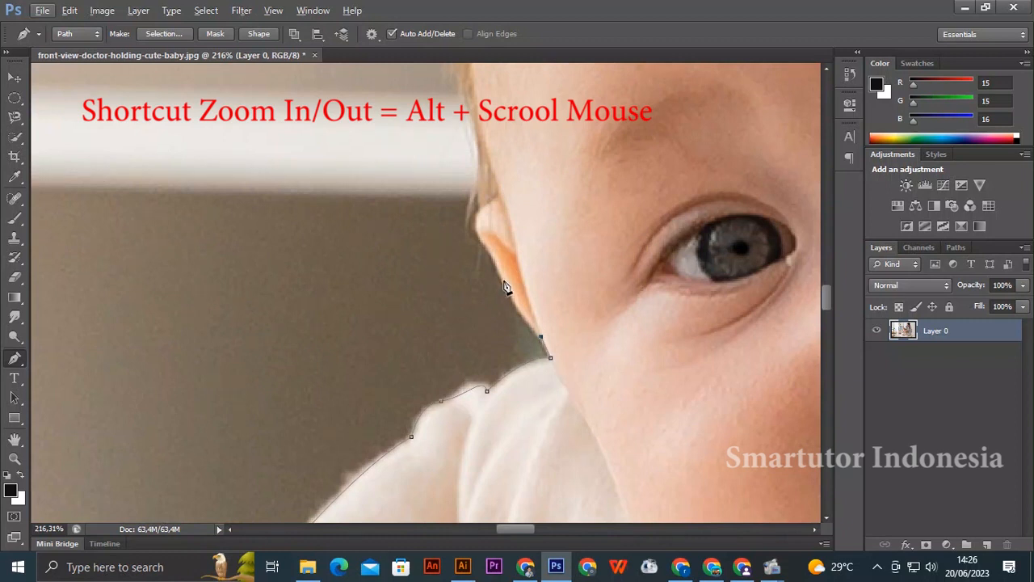
{"action": "left_click_drag", "start_coordinate": [500, 277], "coordinate": [493, 189]}
{"action": "left_click", "coordinate": [488, 247], "text": "alt"}
{"action": "left_click", "coordinate": [481, 208], "text": "alt"}
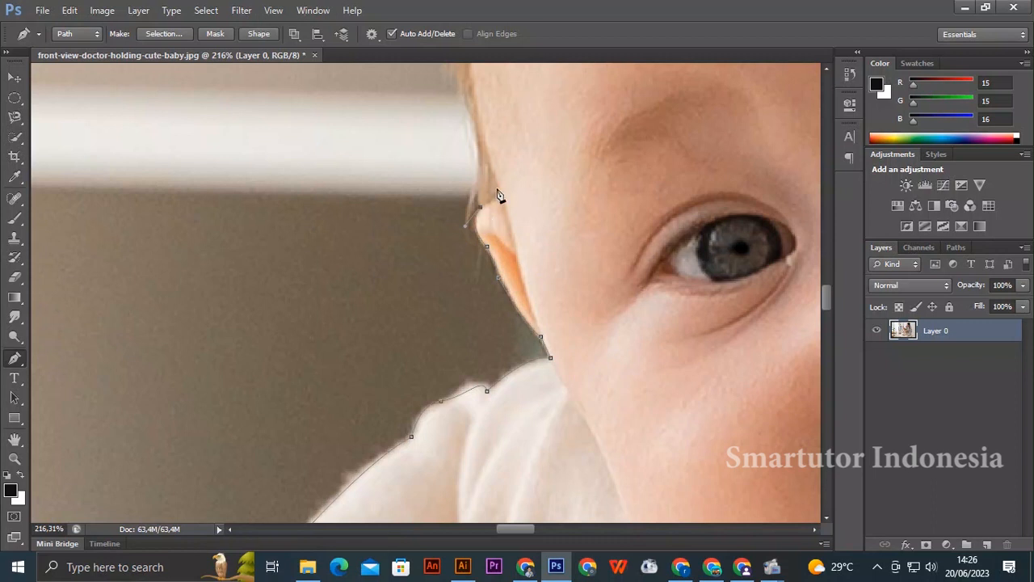
{"action": "left_click", "coordinate": [484, 160], "text": "alt"}
- Trace the path up the side of the baby's head, just inside the wispy hair beside the forehead
{"action": "scroll", "coordinate": [483, 159], "scroll_direction": "down", "scroll_amount": 10}
{"action": "scroll", "coordinate": [483, 157], "scroll_direction": "up", "scroll_amount": 2}
{"action": "scroll", "coordinate": [483, 163], "scroll_direction": "up", "scroll_amount": 8}
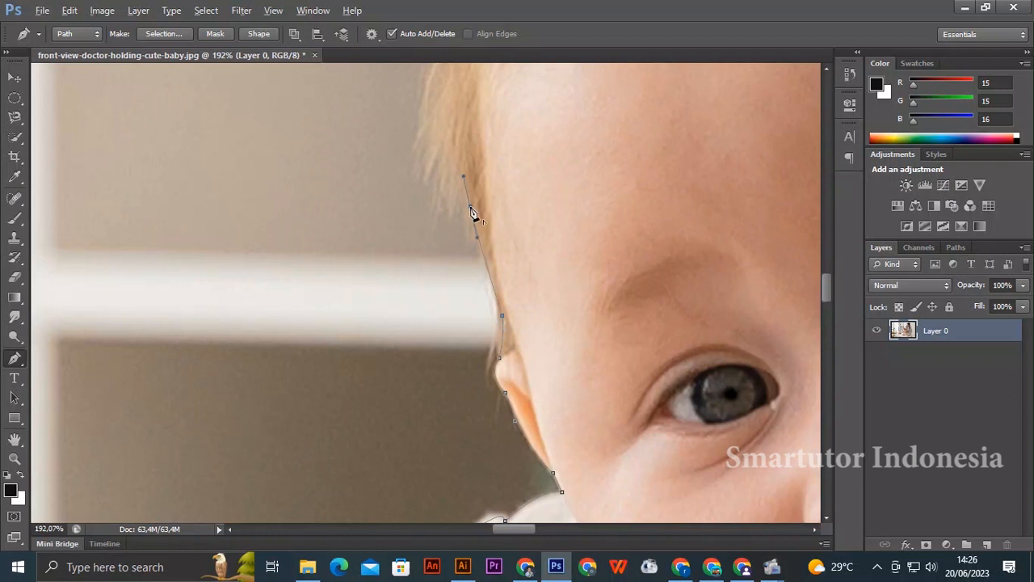
{"action": "left_click_drag", "start_coordinate": [446, 150], "coordinate": [448, 113]}
{"action": "scroll", "coordinate": [443, 198], "scroll_direction": "up", "scroll_amount": 2}
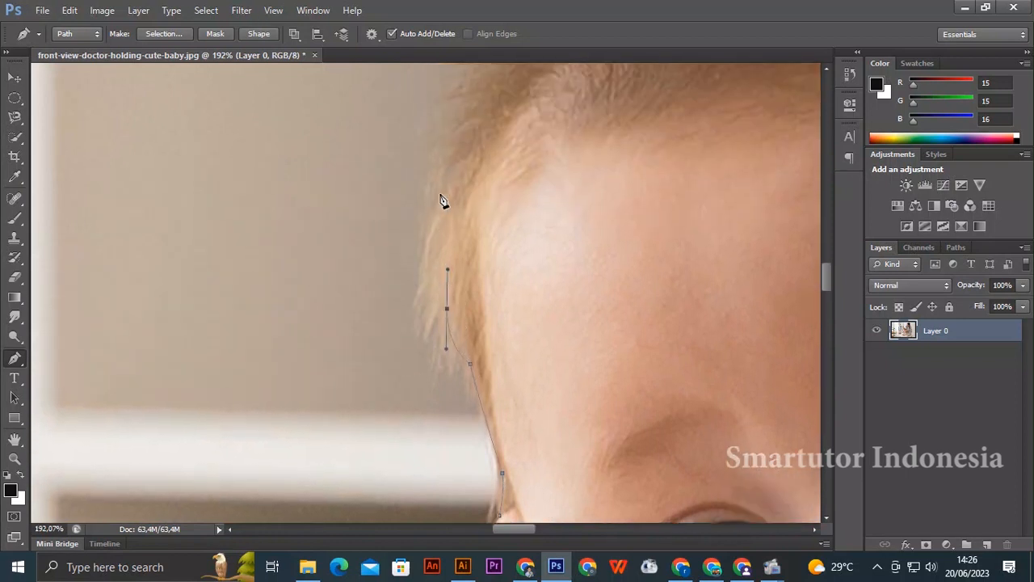
{"action": "left_click_drag", "start_coordinate": [456, 176], "coordinate": [476, 155]}
{"action": "scroll", "coordinate": [484, 186], "scroll_direction": "up", "scroll_amount": 2}
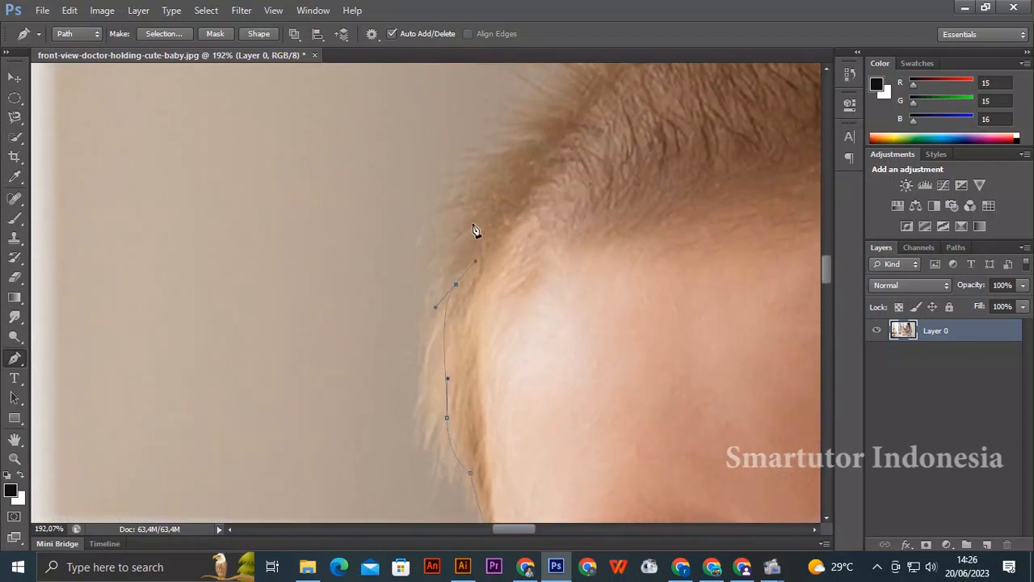
- Continue the path around the baby's upper hairline, inside the stray hairs, to the front of the crown
{"action": "left_click", "coordinate": [467, 236]}
{"action": "left_click", "coordinate": [517, 148], "text": "alt"}
{"action": "left_click", "coordinate": [546, 142]}
{"action": "scroll", "coordinate": [546, 145], "scroll_direction": "up", "scroll_amount": 3}
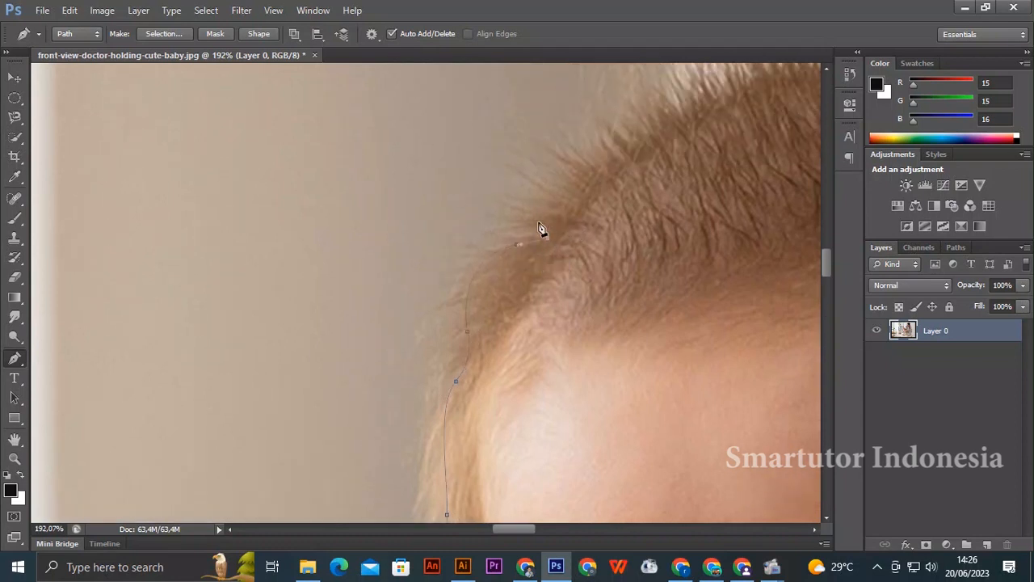
{"action": "left_click", "coordinate": [559, 206]}
{"action": "scroll", "coordinate": [539, 210], "scroll_direction": "down", "scroll_amount": 3}
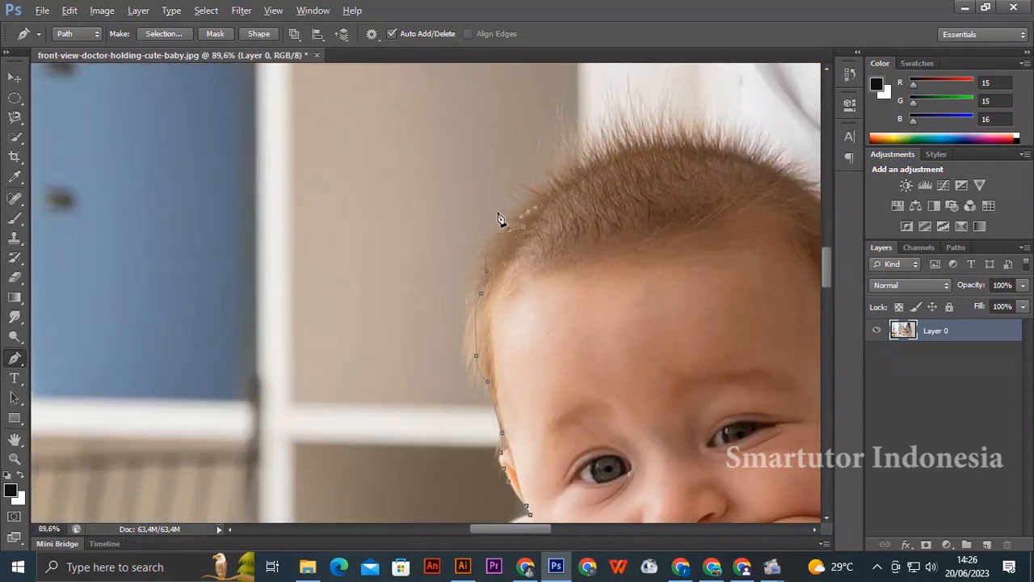
{"action": "scroll", "coordinate": [605, 166], "scroll_direction": "up", "scroll_amount": 2}
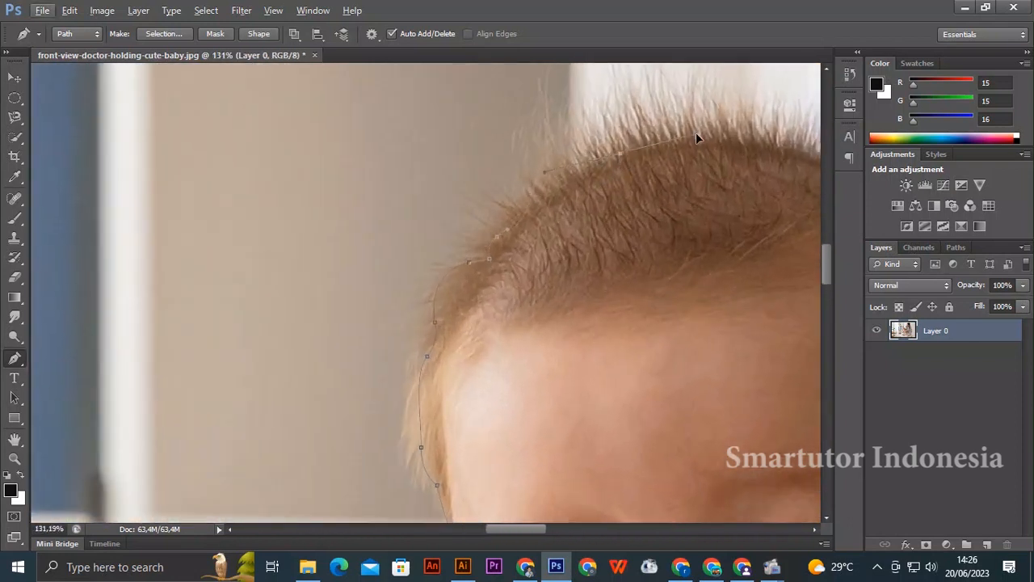
{"action": "scroll", "coordinate": [625, 161], "scroll_direction": "down", "scroll_amount": 3}
{"action": "scroll", "coordinate": [630, 198], "scroll_direction": "up", "scroll_amount": 2}
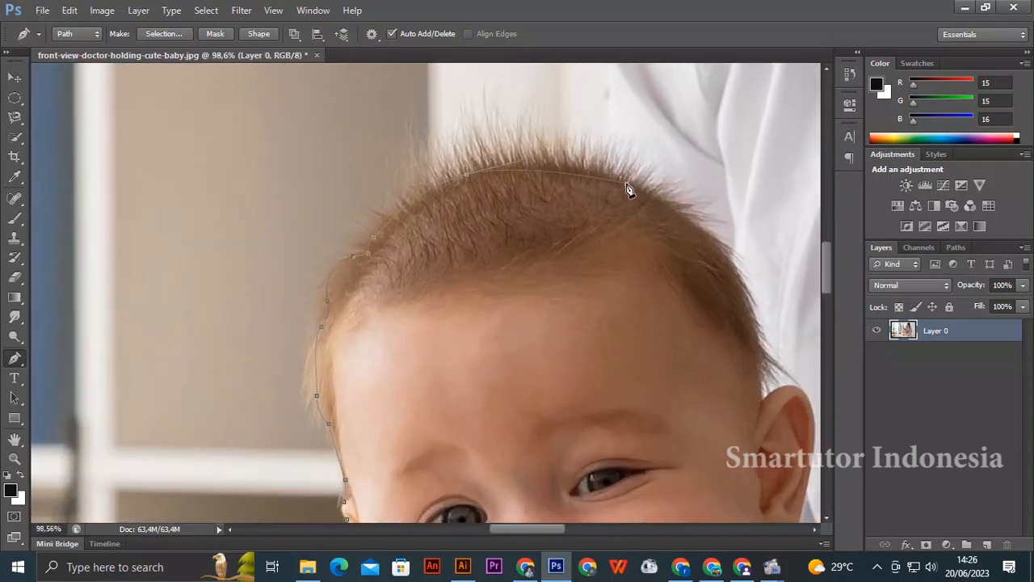
{"action": "left_click_drag", "start_coordinate": [627, 185], "coordinate": [691, 217]}
{"action": "scroll", "coordinate": [386, 216], "scroll_direction": "down", "scroll_amount": 3}
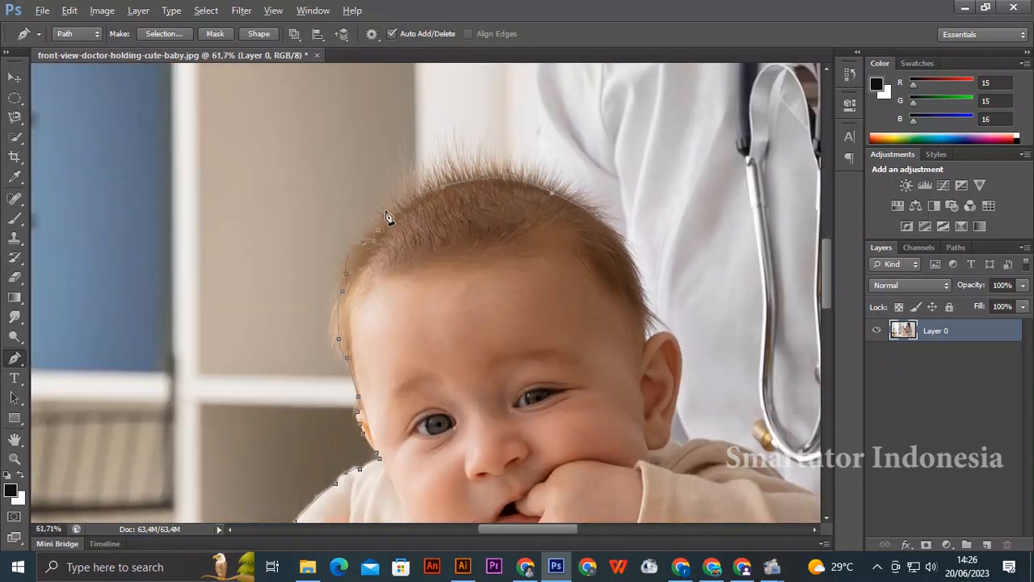
{"action": "scroll", "coordinate": [486, 199], "scroll_direction": "up", "scroll_amount": 3}
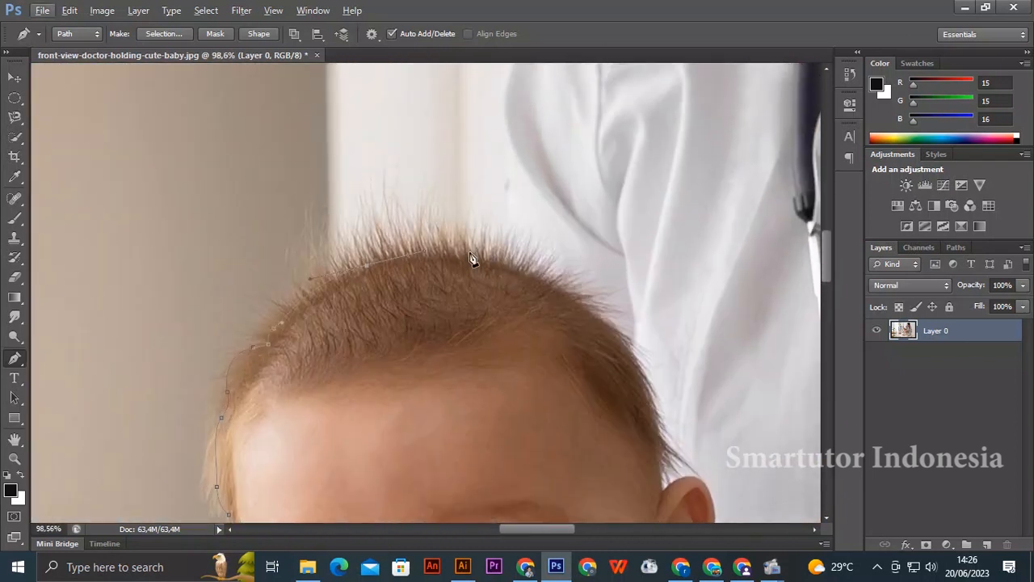
- Extend the path to a corner anchor on the baby's crown, and continue it up the outer edge of the doctor's white sleeve
{"action": "left_click_drag", "start_coordinate": [469, 253], "coordinate": [489, 269]}
{"action": "left_click", "coordinate": [468, 256], "text": "alt"}
{"action": "scroll", "coordinate": [512, 249], "scroll_direction": "down", "scroll_amount": 1}
{"action": "scroll", "coordinate": [564, 258], "scroll_direction": "up", "scroll_amount": 3}
{"action": "scroll", "coordinate": [517, 287], "scroll_direction": "up", "scroll_amount": 1}
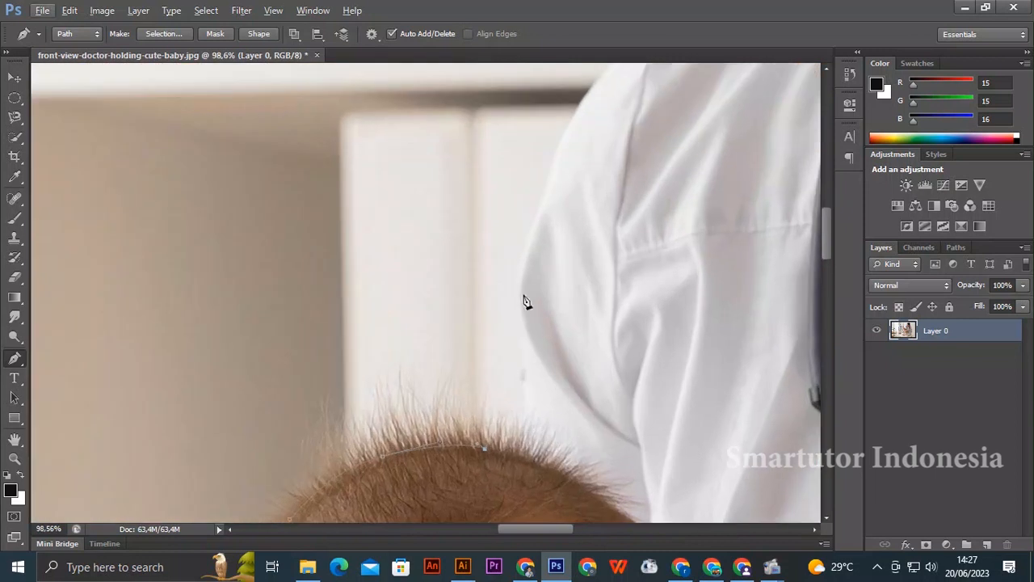
{"action": "left_click_drag", "start_coordinate": [514, 292], "coordinate": [532, 250]}
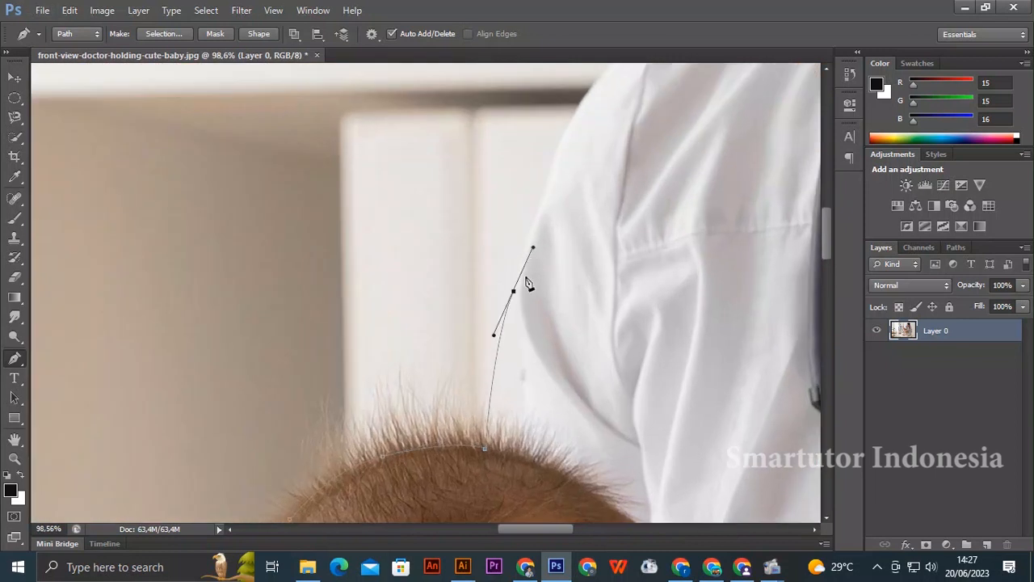
{"action": "left_click_drag", "start_coordinate": [539, 209], "coordinate": [554, 193]}
{"action": "scroll", "coordinate": [543, 220], "scroll_direction": "down", "scroll_amount": 2}
{"action": "scroll", "coordinate": [554, 203], "scroll_direction": "up", "scroll_amount": 3}
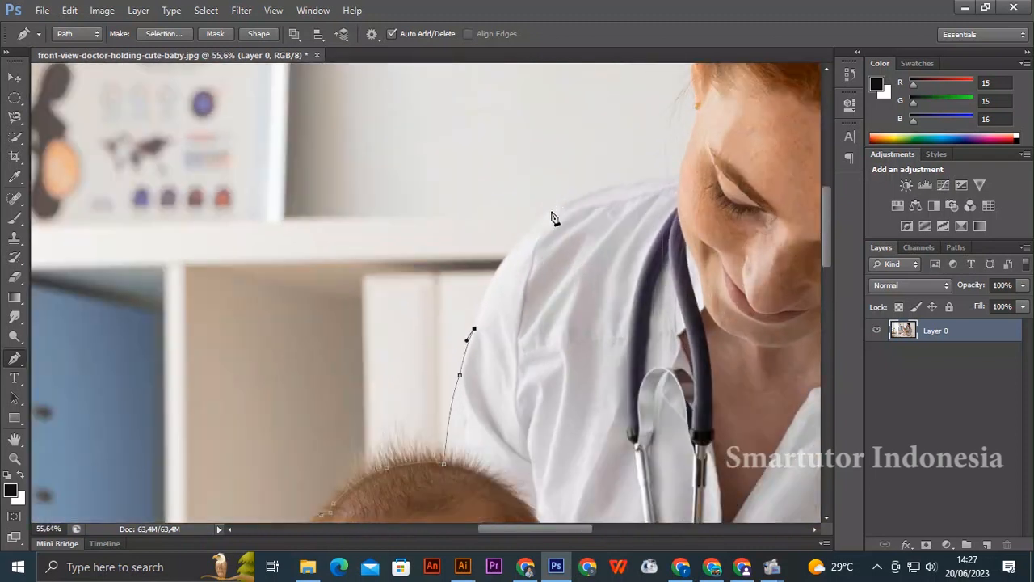
- Trace the path around the doctor's shoulder and along its upper edge to the side of her face
{"action": "left_click_drag", "start_coordinate": [573, 192], "coordinate": [701, 125]}
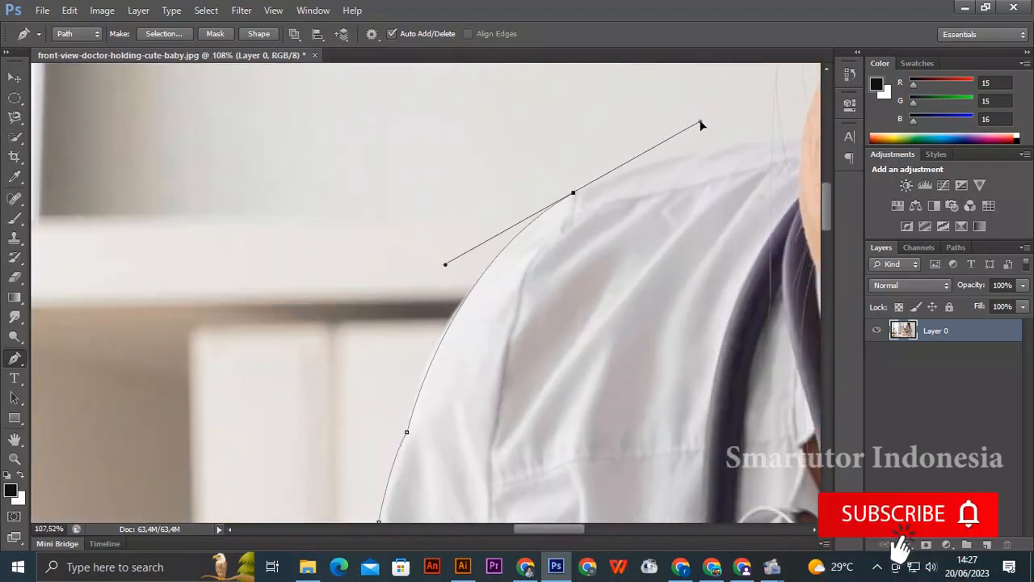
{"action": "left_click", "coordinate": [573, 194], "text": "alt"}
{"action": "scroll", "coordinate": [363, 250], "scroll_direction": "down", "scroll_amount": 3}
{"action": "scroll", "coordinate": [638, 205], "scroll_direction": "up", "scroll_amount": 4}
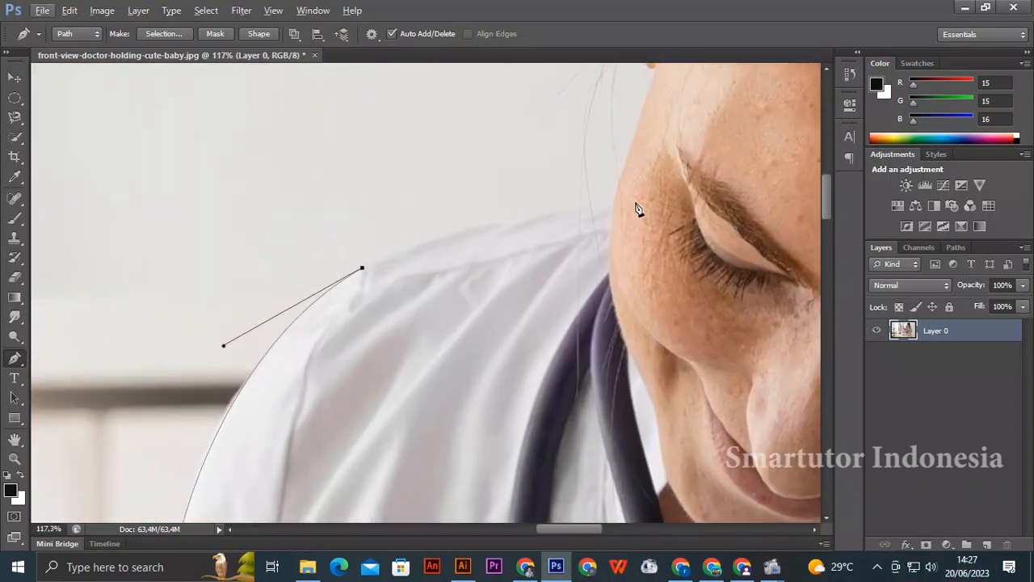
{"action": "left_click_drag", "start_coordinate": [611, 209], "coordinate": [751, 210]}
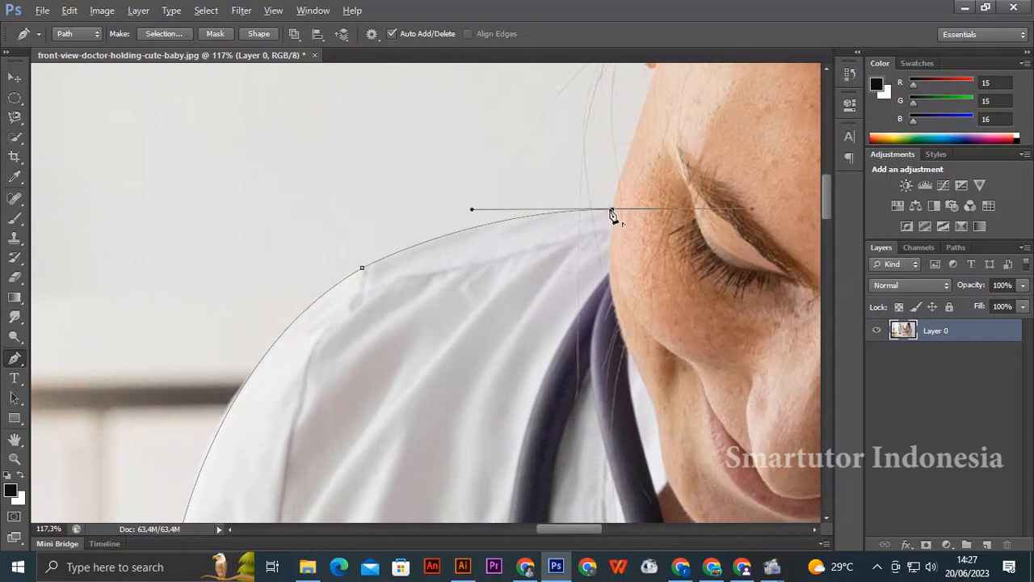
- Trace the path from the doctor's shoulder up the edge of her face to a corner anchor just below the earring
{"action": "left_click", "coordinate": [611, 210], "text": "alt"}
{"action": "scroll", "coordinate": [416, 235], "scroll_direction": "down", "scroll_amount": 3}
{"action": "scroll", "coordinate": [565, 219], "scroll_direction": "up", "scroll_amount": 4}
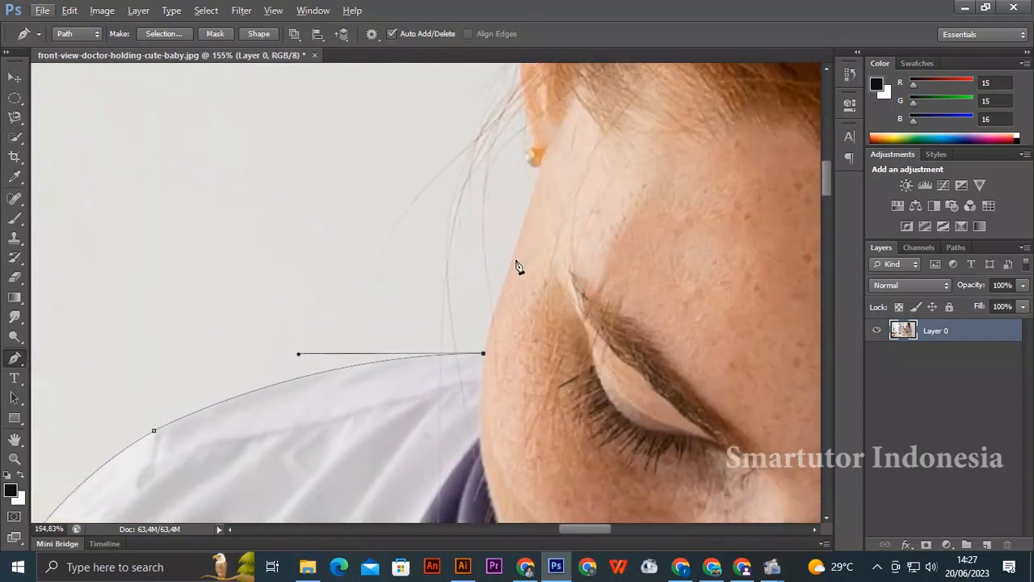
{"action": "left_click_drag", "start_coordinate": [512, 258], "coordinate": [528, 227]}
{"action": "left_click", "coordinate": [513, 259], "text": "alt"}
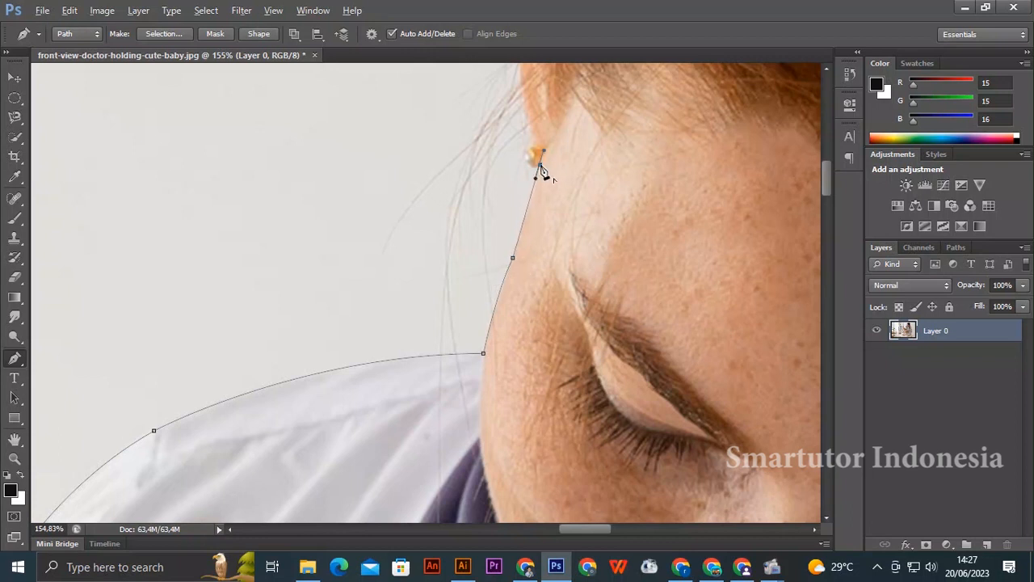
{"action": "left_click", "coordinate": [540, 165], "text": "alt"}
- Continue the path around the pearl earring and up the outer edge of the doctor's lower ear
{"action": "left_click_drag", "start_coordinate": [524, 157], "coordinate": [526, 142]}
{"action": "left_click", "coordinate": [525, 157], "text": "alt"}
{"action": "scroll", "coordinate": [501, 200], "scroll_direction": "down", "scroll_amount": 8}
{"action": "scroll", "coordinate": [517, 238], "scroll_direction": "up", "scroll_amount": 8}
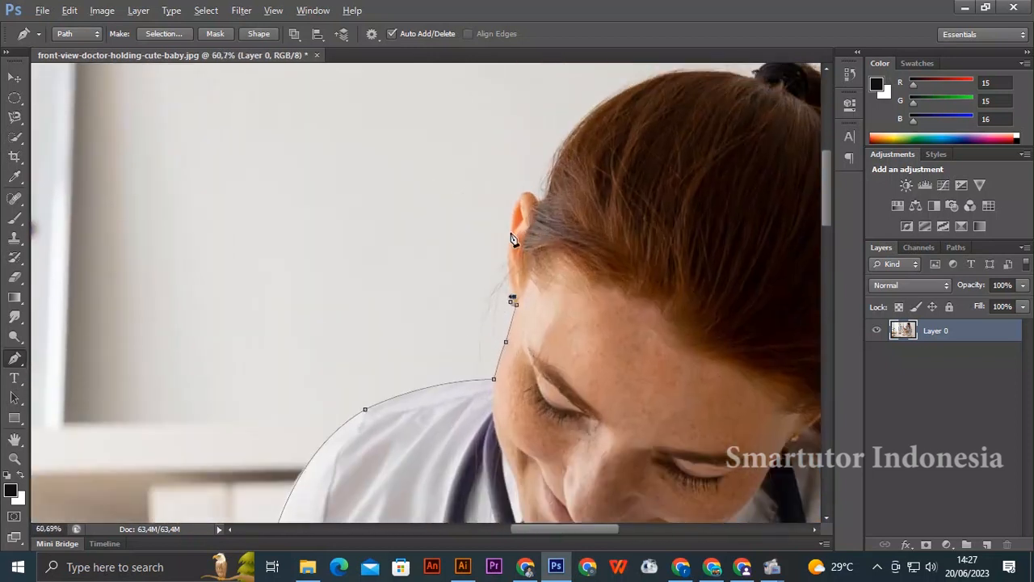
{"action": "scroll", "coordinate": [521, 314], "scroll_direction": "up", "scroll_amount": 2}
{"action": "left_click_drag", "start_coordinate": [502, 255], "coordinate": [500, 203]}
{"action": "left_click", "coordinate": [502, 255], "text": "alt"}
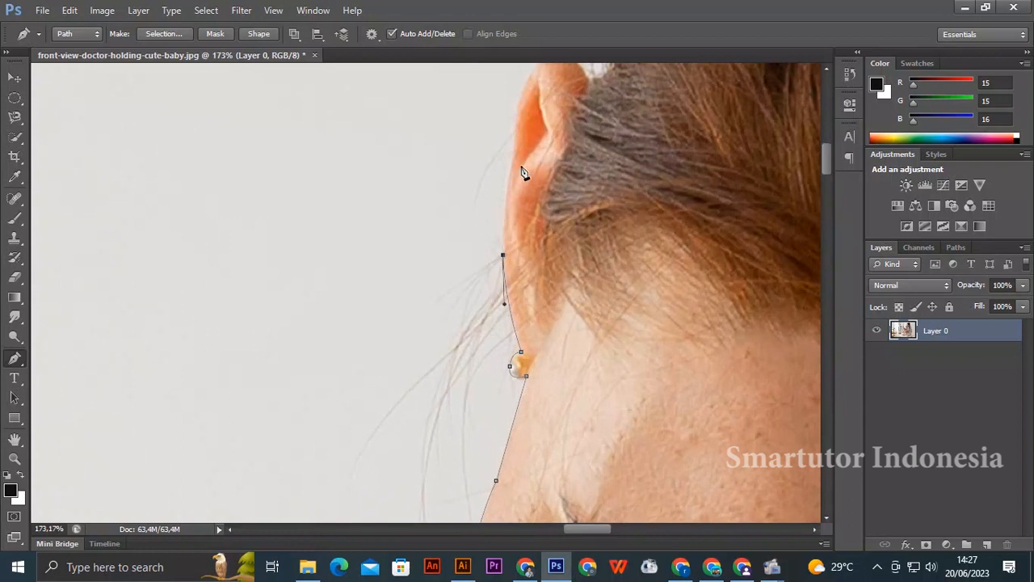
- Trace the path along the outer rim of the ear and over its top to a corner anchor beside the hair
{"action": "left_click_drag", "start_coordinate": [514, 153], "coordinate": [530, 126]}
{"action": "scroll", "coordinate": [566, 170], "scroll_direction": "up", "scroll_amount": 3}
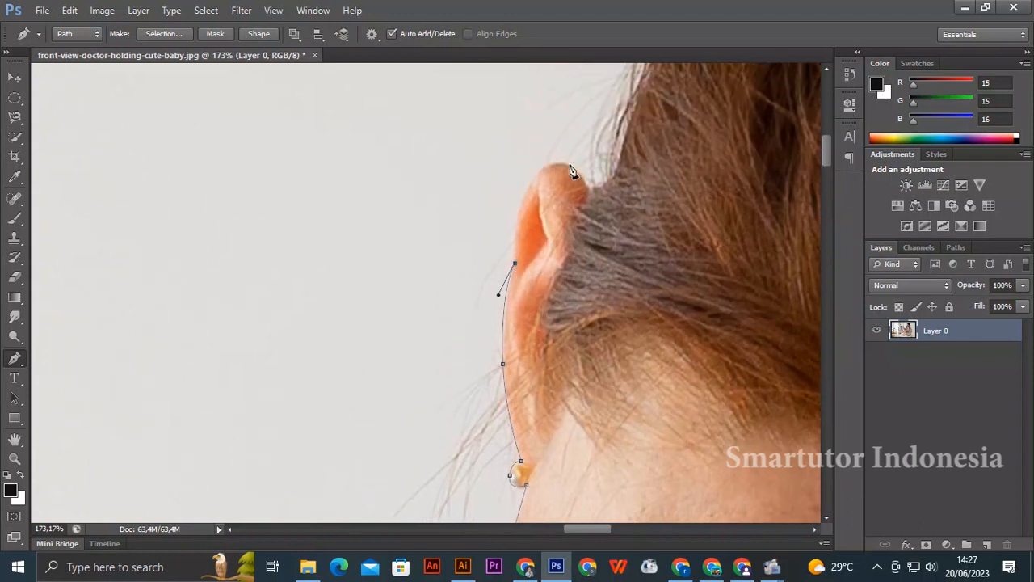
{"action": "left_click_drag", "start_coordinate": [578, 172], "coordinate": [646, 212]}
{"action": "left_click", "coordinate": [577, 178], "text": "alt"}
{"action": "scroll", "coordinate": [619, 175], "scroll_direction": "down", "scroll_amount": 4}
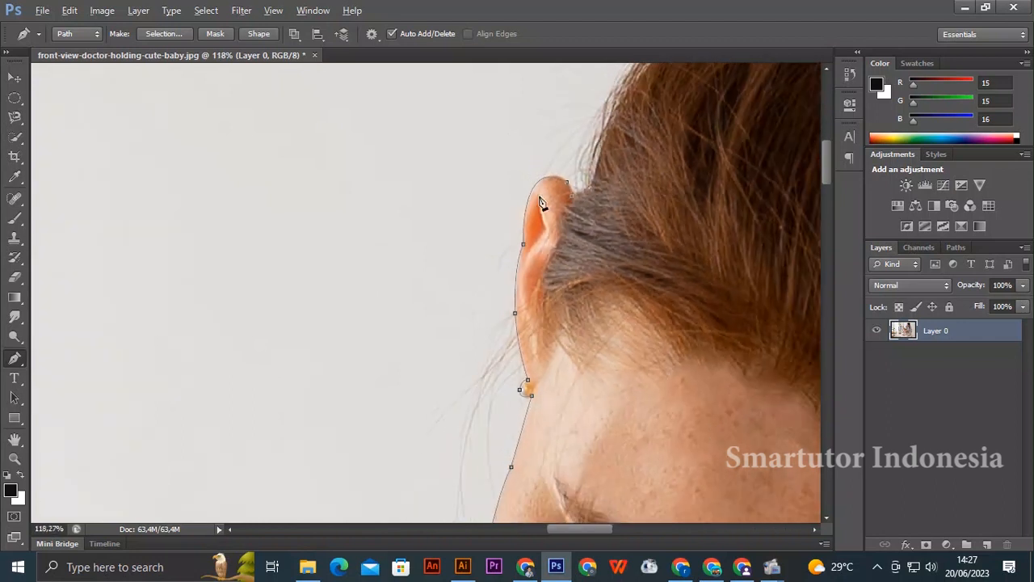
{"action": "scroll", "coordinate": [660, 142], "scroll_direction": "up", "scroll_amount": 3}
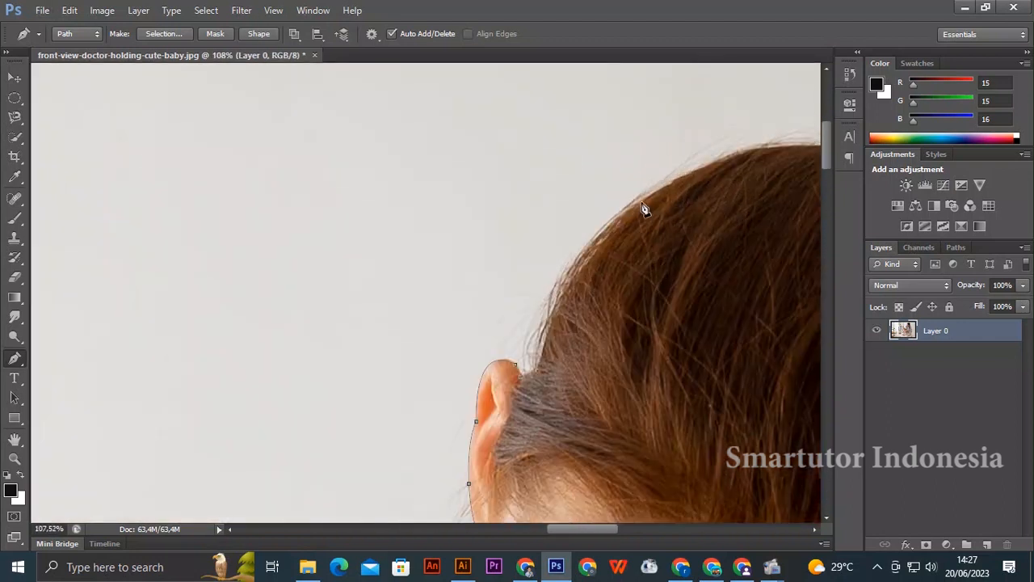
- Extend the path over the crown of the doctor's head, inside the stray hairs, to the edge of the black hair tie
{"action": "left_click_drag", "start_coordinate": [642, 199], "coordinate": [714, 164]}
{"action": "scroll", "coordinate": [313, 247], "scroll_direction": "down", "scroll_amount": 7}
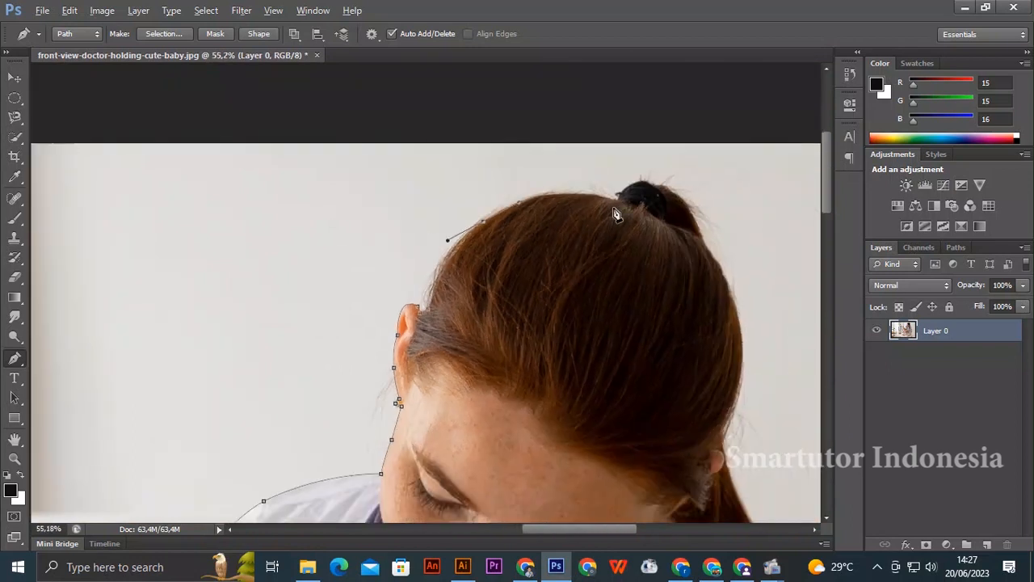
{"action": "scroll", "coordinate": [616, 210], "scroll_direction": "up", "scroll_amount": 6}
{"action": "left_click_drag", "start_coordinate": [622, 194], "coordinate": [744, 220]}
{"action": "left_click", "coordinate": [622, 194], "text": "alt"}
{"action": "left_click", "coordinate": [628, 187]}
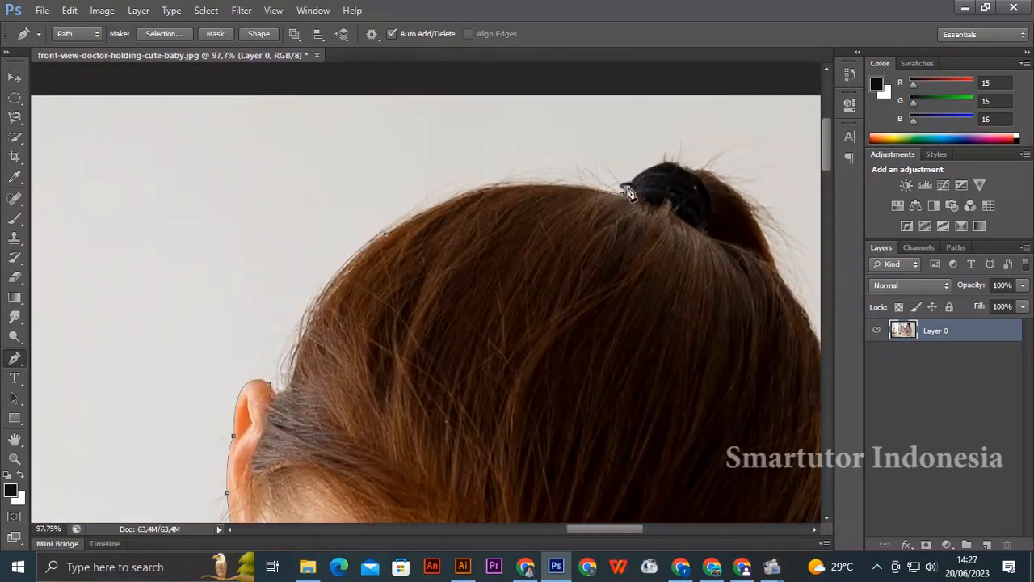
- Trace the path around the hair tie and the raised part of the ponytail to where it meets the head
{"action": "left_click_drag", "start_coordinate": [675, 169], "coordinate": [701, 181]}
{"action": "scroll", "coordinate": [651, 194], "scroll_direction": "down", "scroll_amount": 2}
{"action": "scroll", "coordinate": [650, 194], "scroll_direction": "up", "scroll_amount": 3}
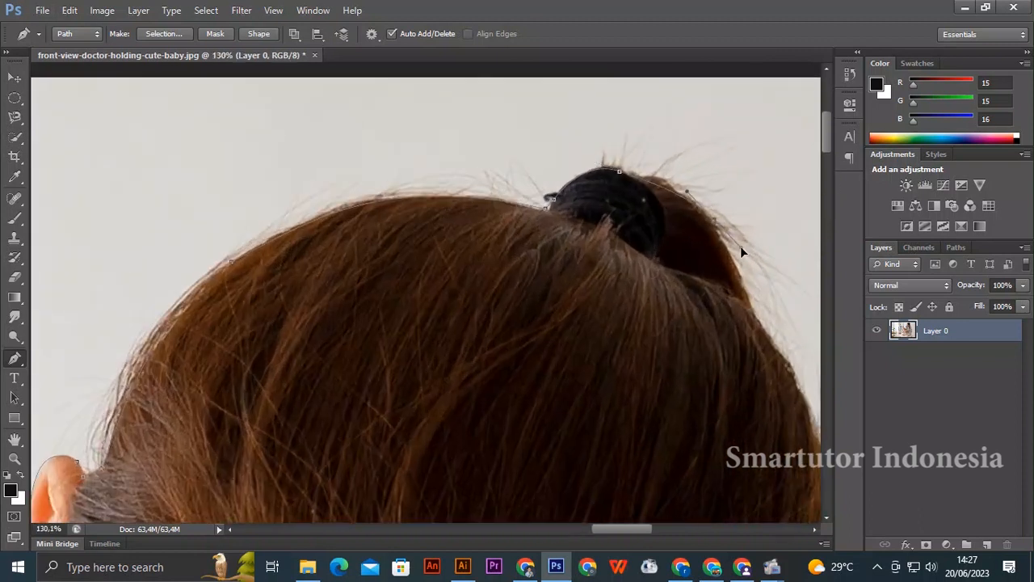
{"action": "left_click", "coordinate": [712, 218]}
{"action": "scroll", "coordinate": [731, 266], "scroll_direction": "down", "scroll_amount": 2}
{"action": "scroll", "coordinate": [702, 274], "scroll_direction": "up", "scroll_amount": 5}
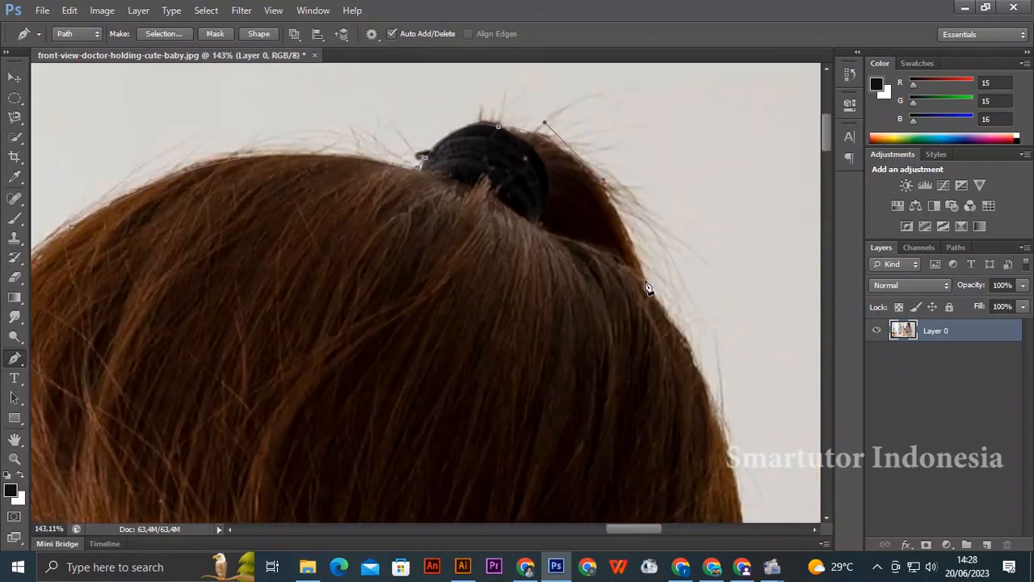
{"action": "left_click_drag", "start_coordinate": [644, 280], "coordinate": [647, 302]}
- Continue the path down the far side of the doctor's hair to an anchor just above her other ear
{"action": "scroll", "coordinate": [607, 294], "scroll_direction": "down", "scroll_amount": 3}
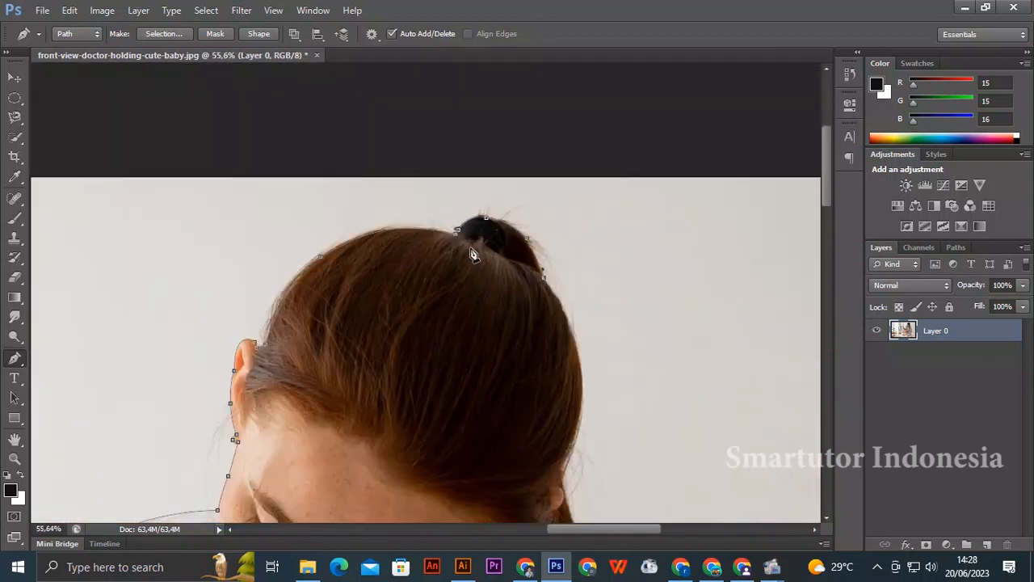
{"action": "scroll", "coordinate": [542, 339], "scroll_direction": "up", "scroll_amount": 4}
{"action": "left_click_drag", "start_coordinate": [616, 391], "coordinate": [623, 464]}
{"action": "scroll", "coordinate": [520, 367], "scroll_direction": "down", "scroll_amount": 1}
{"action": "scroll", "coordinate": [519, 368], "scroll_direction": "down", "scroll_amount": 3}
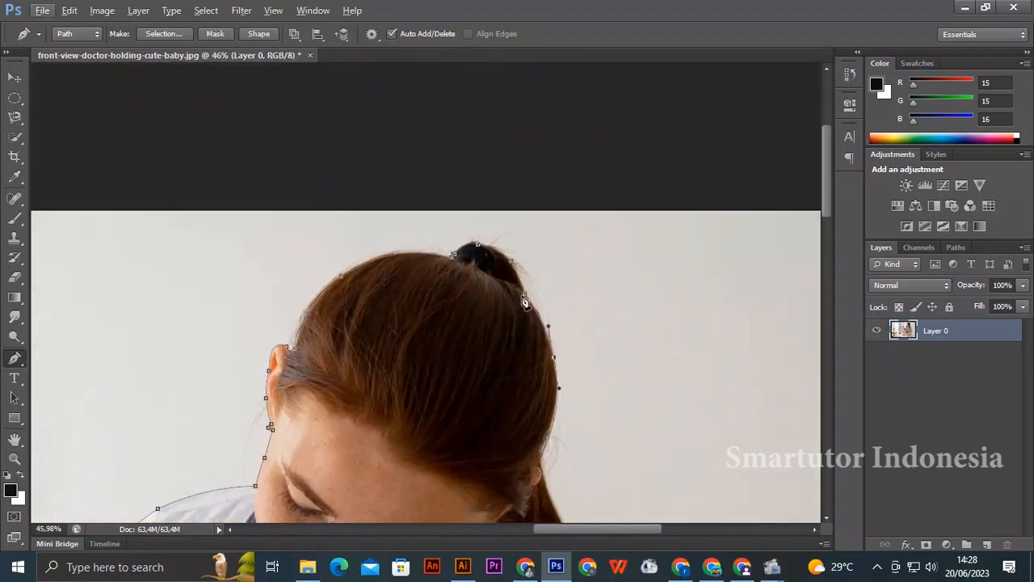
{"action": "scroll", "coordinate": [533, 370], "scroll_direction": "up", "scroll_amount": 3}
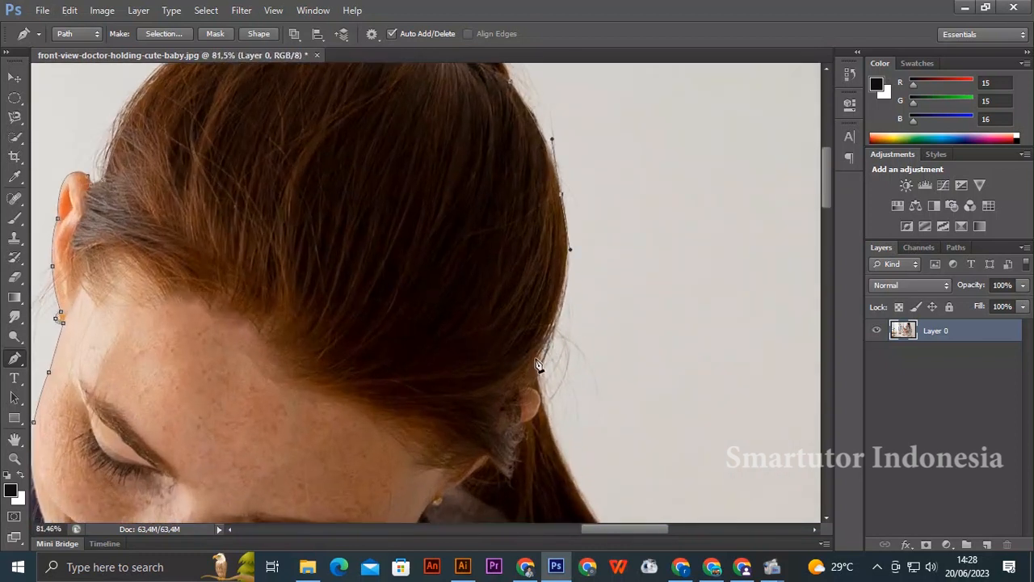
{"action": "mouse_move", "coordinate": [535, 356]}
{"action": "left_mouse_down"}
{"action": "mouse_move", "coordinate": [496, 415]}
{"action": "mouse_move", "coordinate": [559, 458]}
{"action": "left_mouse_up"}
{"action": "left_click", "coordinate": [537, 361]}
{"action": "key", "text": "ctrl+alt+z"}
{"action": "key", "text": "ctrl+alt+z"}
- Trace the path along the outer edge of the hanging ponytail to its tip on the doctor's shoulder
{"action": "scroll", "coordinate": [529, 363], "scroll_direction": "down", "scroll_amount": 3}
{"action": "left_click_drag", "start_coordinate": [571, 374], "coordinate": [594, 416]}
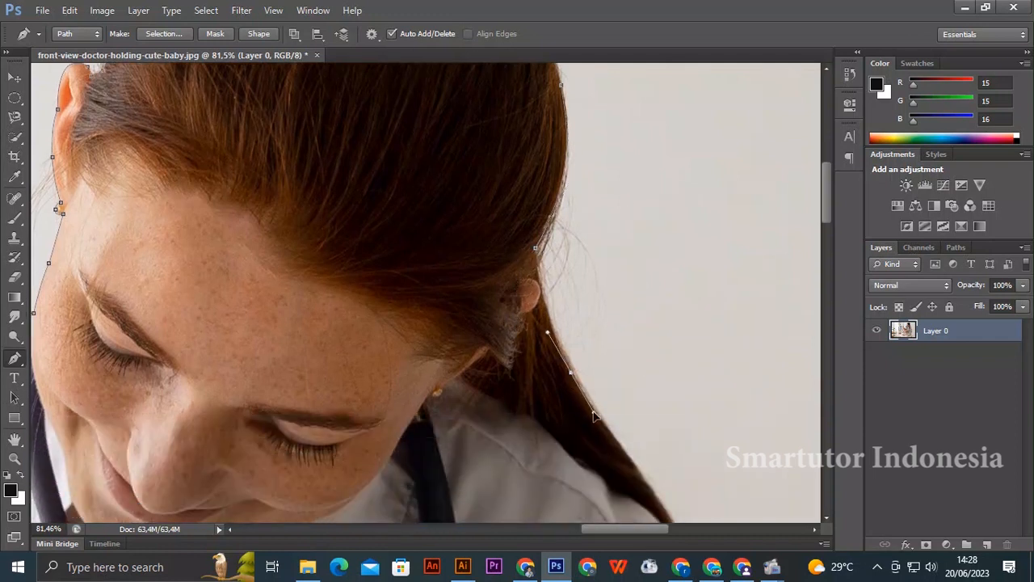
{"action": "scroll", "coordinate": [597, 422], "scroll_direction": "down", "scroll_amount": 3}
{"action": "scroll", "coordinate": [568, 437], "scroll_direction": "up", "scroll_amount": 4}
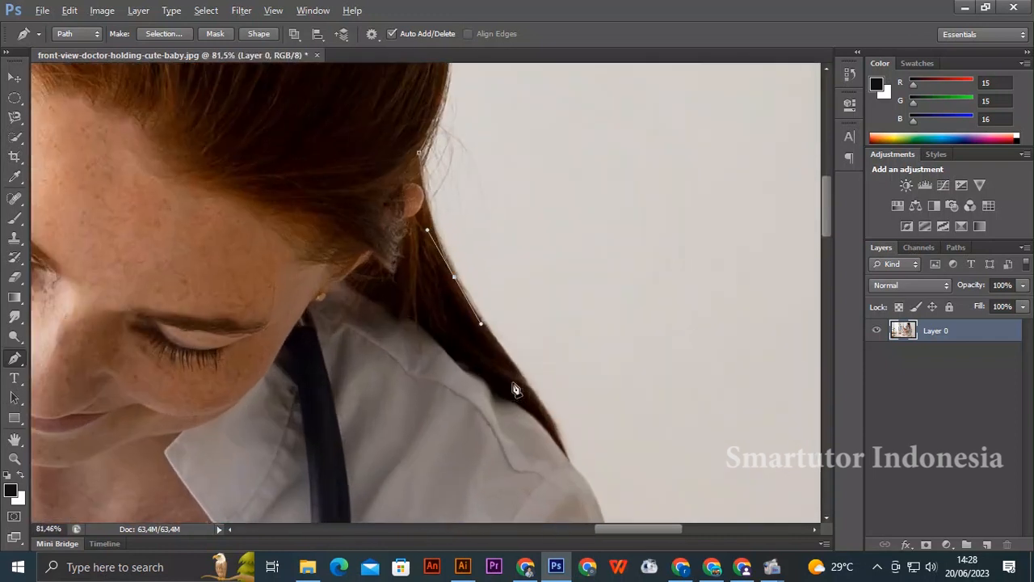
{"action": "left_click_drag", "start_coordinate": [570, 444], "coordinate": [591, 497]}
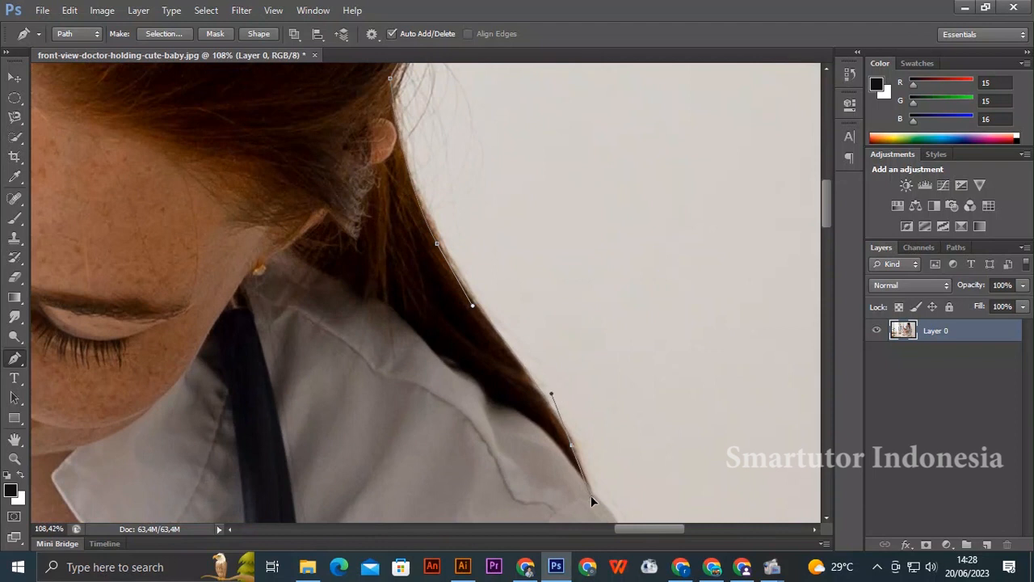
{"action": "scroll", "coordinate": [554, 398], "scroll_direction": "down", "scroll_amount": 2}
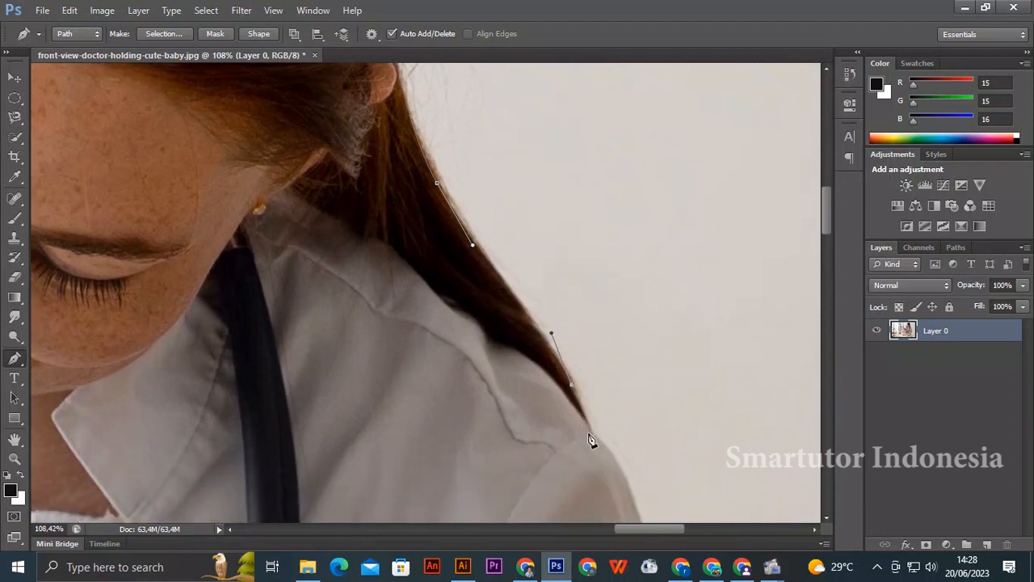
{"action": "left_click_drag", "start_coordinate": [588, 419], "coordinate": [588, 449]}
{"action": "scroll", "coordinate": [588, 436], "scroll_direction": "down", "scroll_amount": 5}
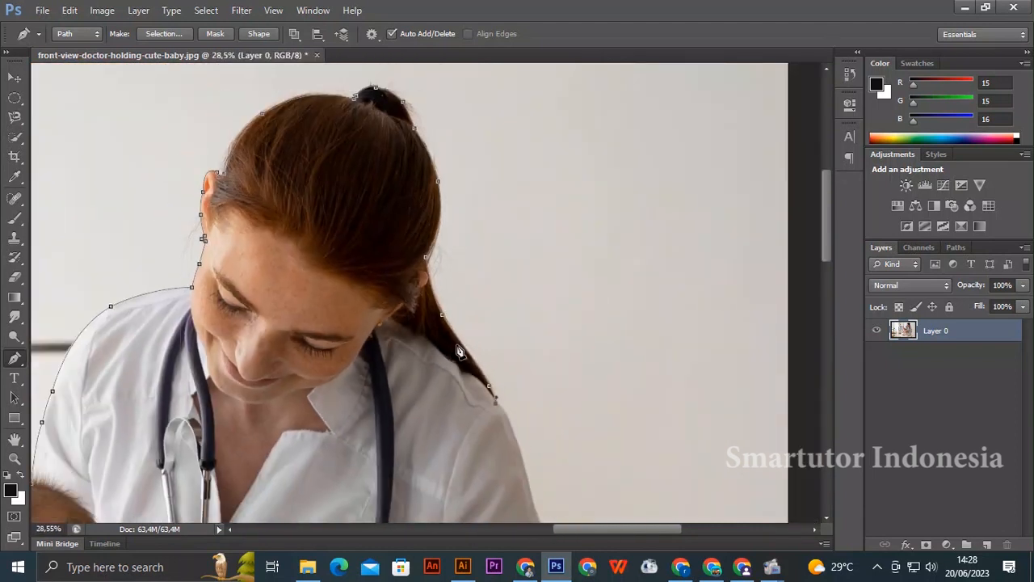
- Trace the path over the doctor's shoulder and down the outer edge of the upper sleeve
{"action": "scroll", "coordinate": [495, 318], "scroll_direction": "up", "scroll_amount": 4}
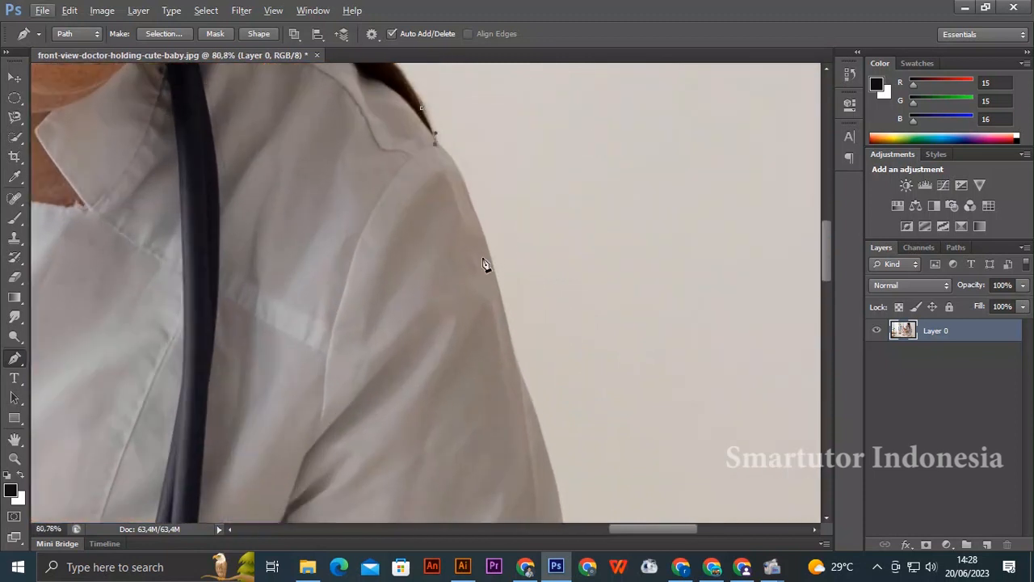
{"action": "left_click_drag", "start_coordinate": [495, 277], "coordinate": [512, 362]}
{"action": "left_click_drag", "start_coordinate": [462, 185], "coordinate": [474, 215]}
{"action": "left_click_drag", "start_coordinate": [511, 374], "coordinate": [514, 390]}
{"action": "scroll", "coordinate": [517, 360], "scroll_direction": "down", "scroll_amount": 3}
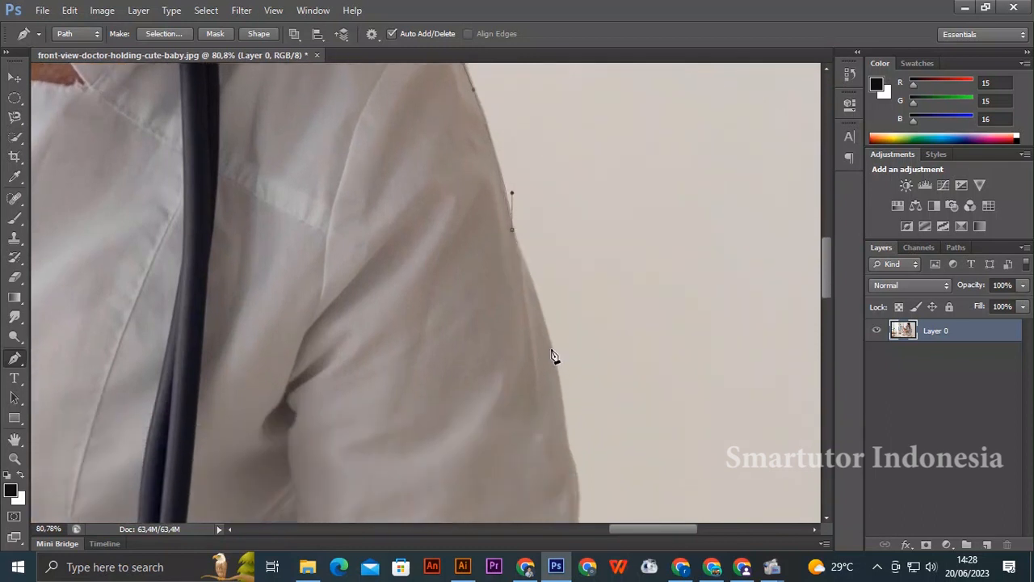
{"action": "left_click_drag", "start_coordinate": [548, 340], "coordinate": [557, 360]}
{"action": "scroll", "coordinate": [562, 370], "scroll_direction": "down", "scroll_amount": 1}
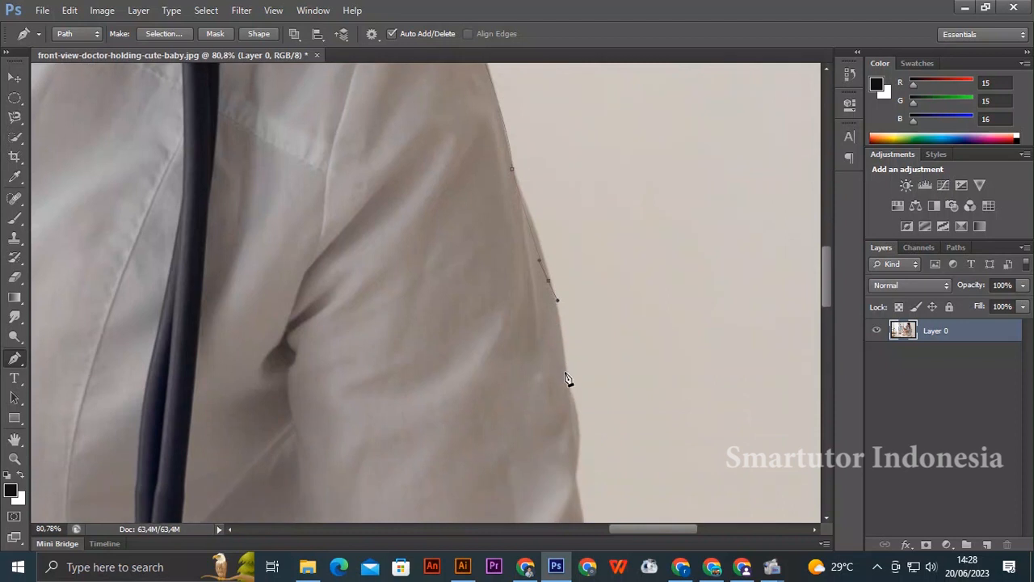
- Follow the fabric folds along the middle of the sleeve's outer edge with short path segments
{"action": "scroll", "coordinate": [569, 387], "scroll_direction": "down", "scroll_amount": 1}
{"action": "left_click", "coordinate": [565, 312], "text": "alt"}
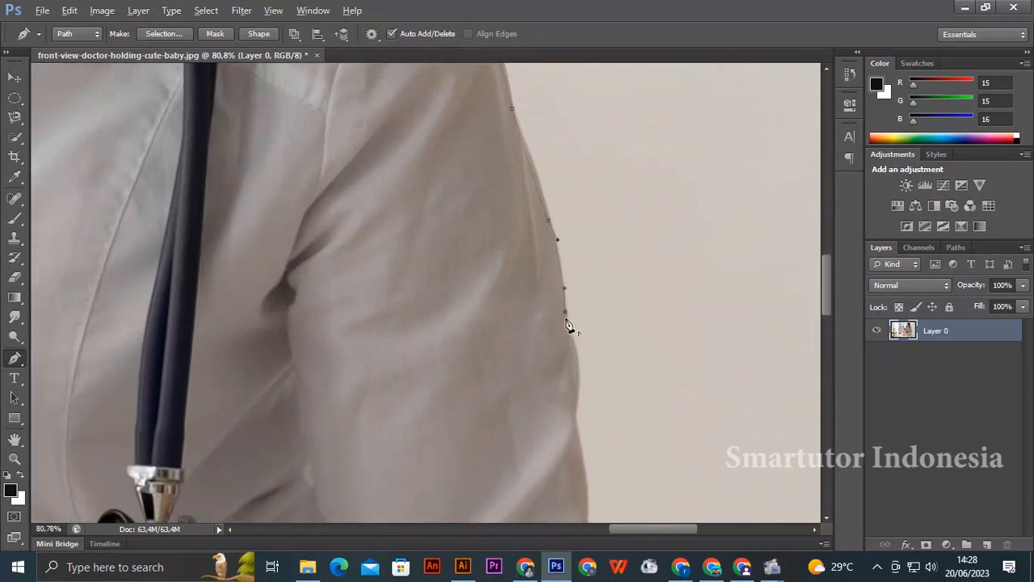
{"action": "left_click_drag", "start_coordinate": [582, 388], "coordinate": [583, 391]}
{"action": "key", "text": "ctrl+z"}
{"action": "left_click", "coordinate": [577, 344]}
{"action": "scroll", "coordinate": [572, 408], "scroll_direction": "down", "scroll_amount": 2}
{"action": "scroll", "coordinate": [590, 436], "scroll_direction": "down", "scroll_amount": 2}
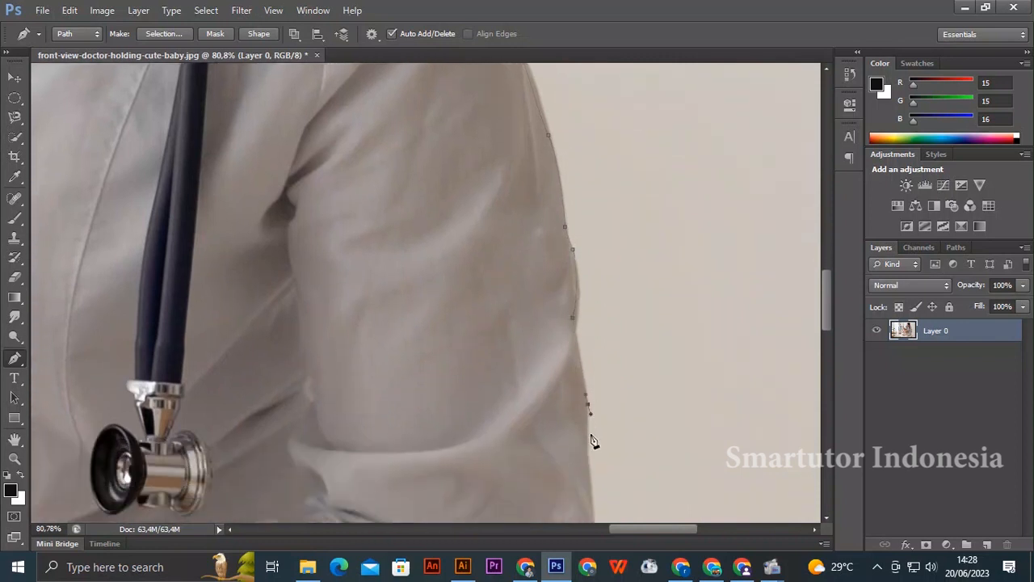
{"action": "scroll", "coordinate": [590, 388], "scroll_direction": "down", "scroll_amount": 2}
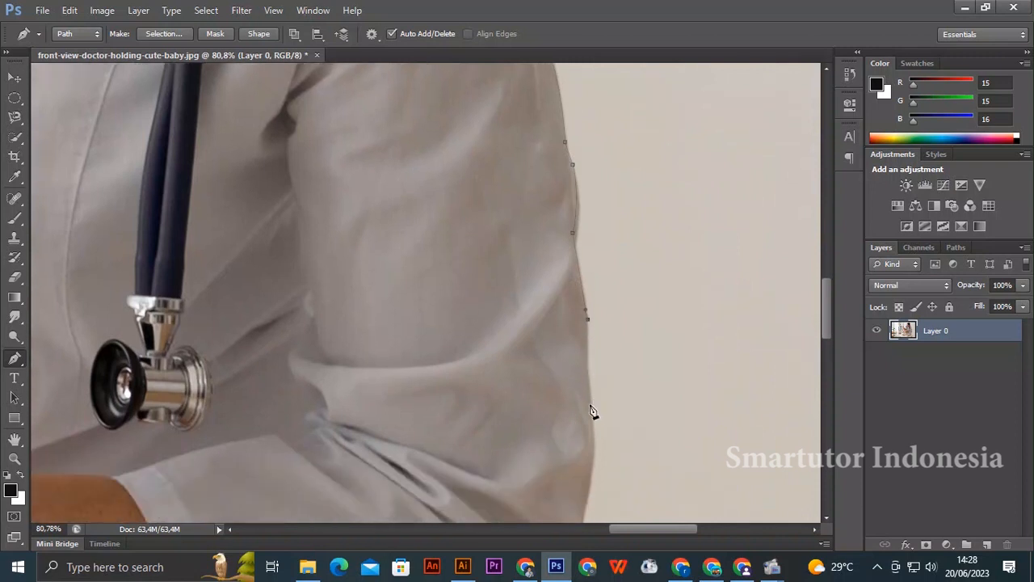
- Extend the path down the lower sleeve to the bend of the elbow, setting a corner anchor there
{"action": "left_click_drag", "start_coordinate": [590, 406], "coordinate": [593, 429]}
{"action": "scroll", "coordinate": [593, 416], "scroll_direction": "down", "scroll_amount": 4}
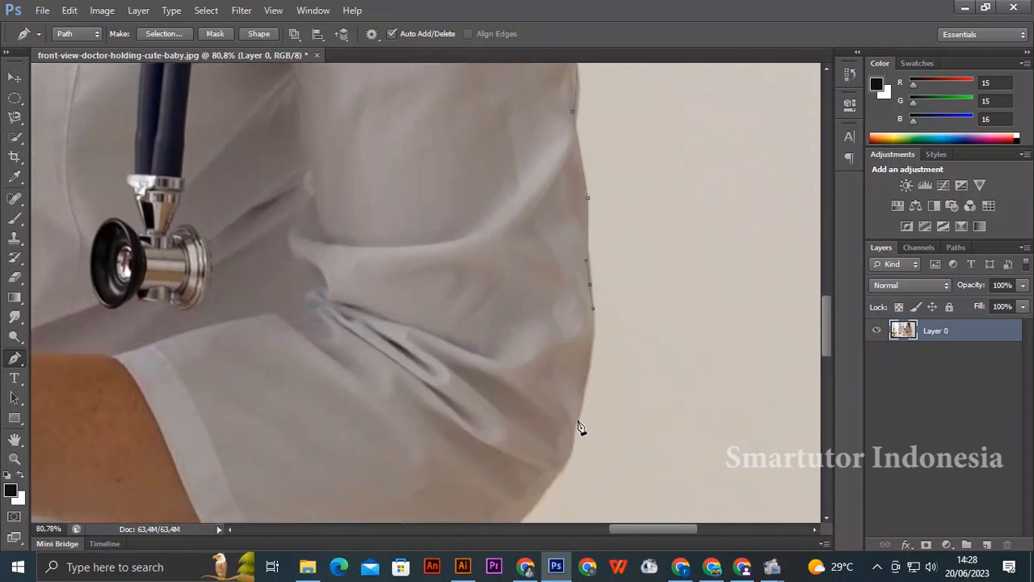
{"action": "left_click_drag", "start_coordinate": [557, 467], "coordinate": [557, 474]}
{"action": "scroll", "coordinate": [568, 456], "scroll_direction": "down", "scroll_amount": 5}
{"action": "scroll", "coordinate": [582, 380], "scroll_direction": "down", "scroll_amount": 5}
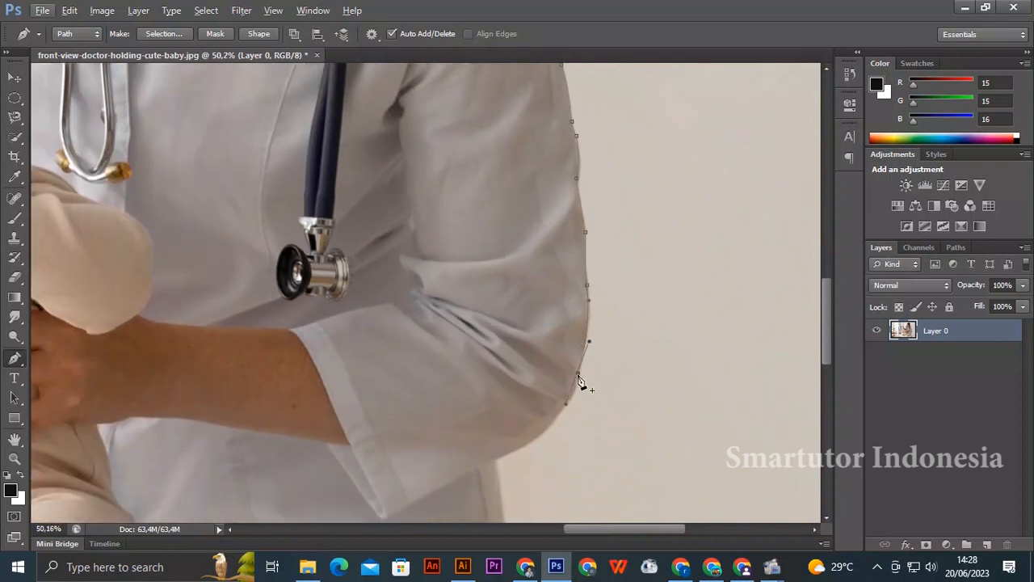
{"action": "scroll", "coordinate": [582, 290], "scroll_direction": "up", "scroll_amount": 8}
{"action": "left_click", "coordinate": [576, 257], "text": "alt"}
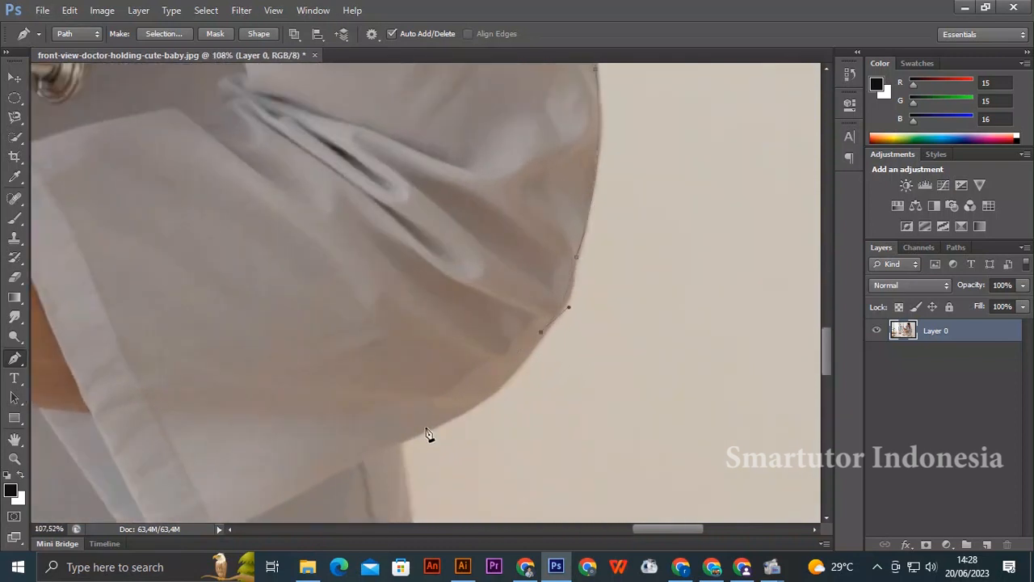
- Curve the path around the underside of the elbow to a corner anchor where the sleeve meets the coat's side
{"action": "left_click_drag", "start_coordinate": [399, 444], "coordinate": [275, 492]}
{"action": "scroll", "coordinate": [575, 282], "scroll_direction": "down", "scroll_amount": 9}
{"action": "scroll", "coordinate": [566, 242], "scroll_direction": "down", "scroll_amount": 2}
{"action": "scroll", "coordinate": [509, 378], "scroll_direction": "up", "scroll_amount": 1}
{"action": "scroll", "coordinate": [509, 379], "scroll_direction": "up", "scroll_amount": 1}
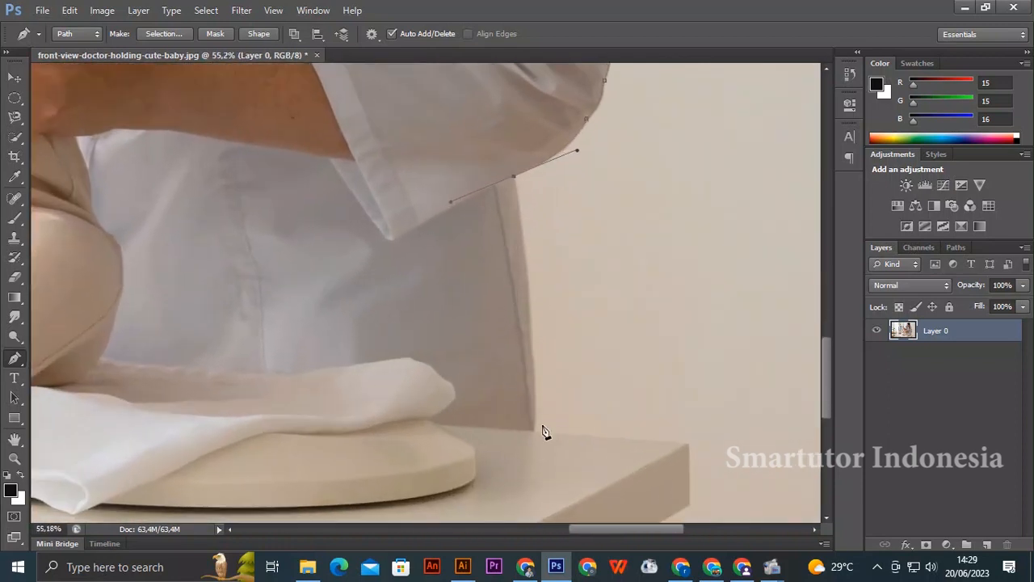
{"action": "key", "text": "ctrl+z"}
{"action": "left_click", "coordinate": [513, 177], "text": "alt"}
- Trace the path down the coat's outer edge to the tabletop, and across to the white cloth on the baby scale
{"action": "left_click_drag", "start_coordinate": [528, 326], "coordinate": [527, 371]}
{"action": "left_click", "coordinate": [532, 429]}
{"action": "scroll", "coordinate": [501, 406], "scroll_direction": "down", "scroll_amount": 3}
{"action": "scroll", "coordinate": [517, 388], "scroll_direction": "up", "scroll_amount": 3}
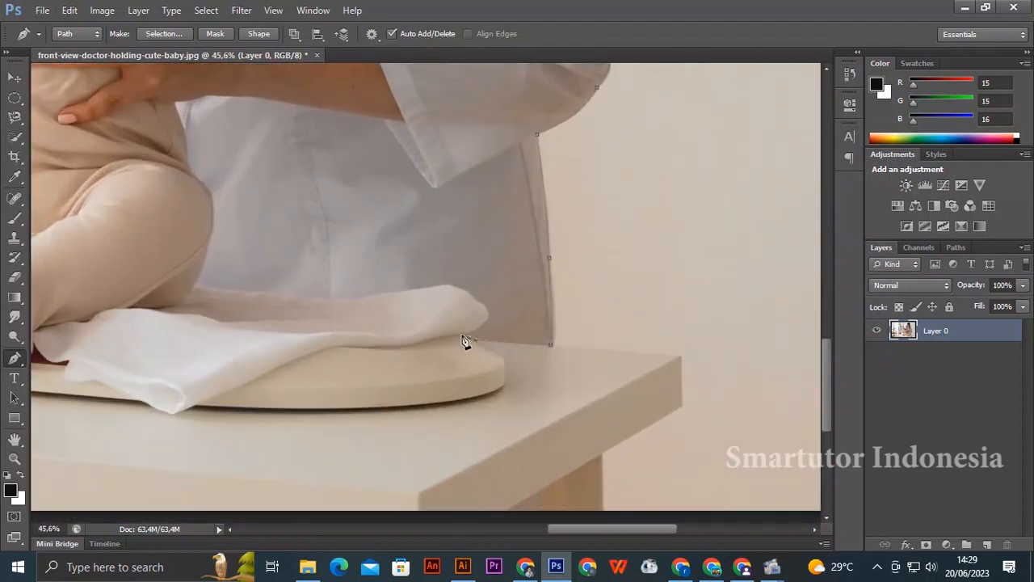
{"action": "left_click", "coordinate": [472, 337]}
- Trace the path around the rounded end of the baby scale to its lower edge
{"action": "scroll", "coordinate": [563, 319], "scroll_direction": "down", "scroll_amount": 3}
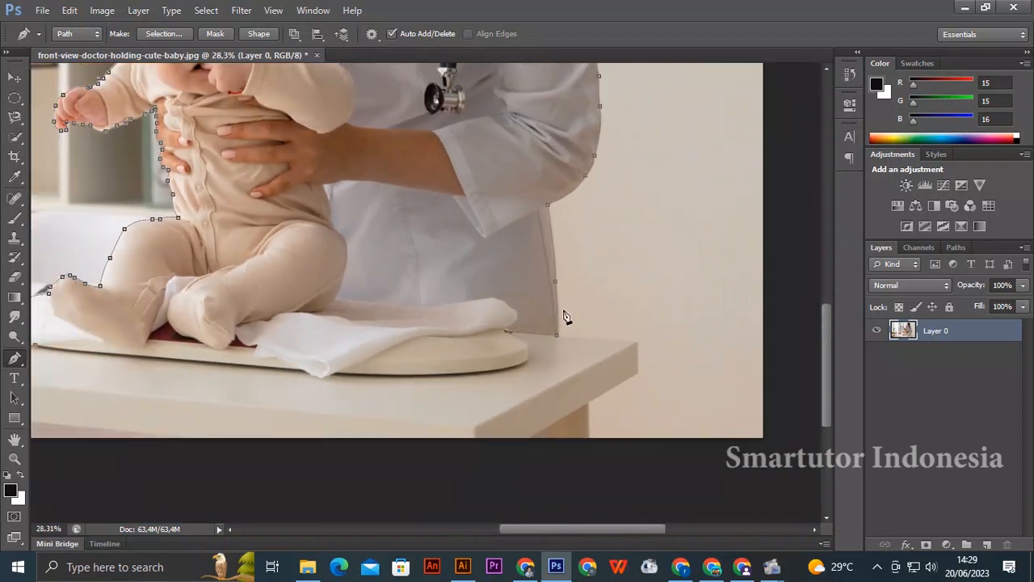
{"action": "scroll", "coordinate": [517, 362], "scroll_direction": "up", "scroll_amount": 2}
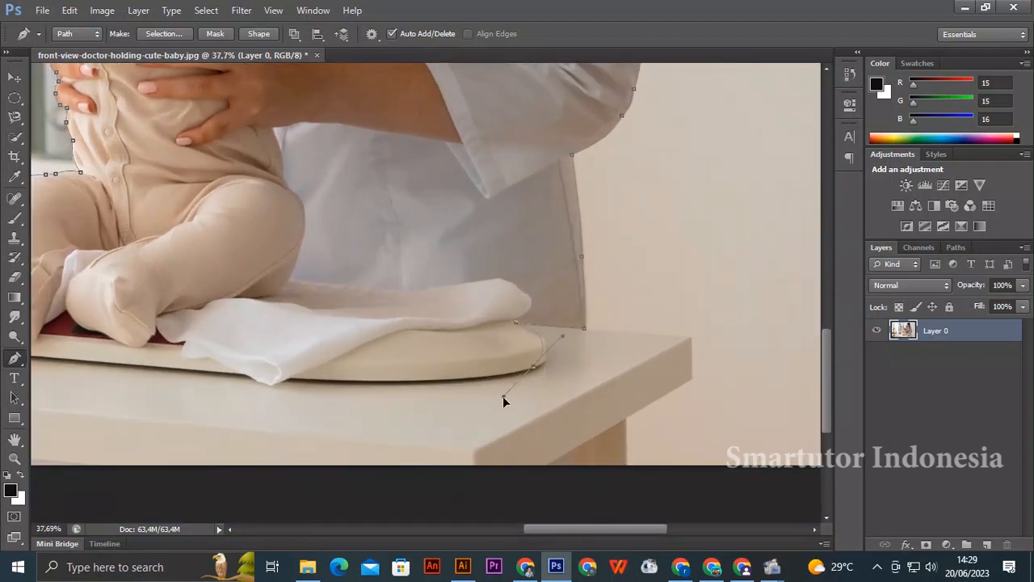
{"action": "scroll", "coordinate": [545, 372], "scroll_direction": "up", "scroll_amount": 3}
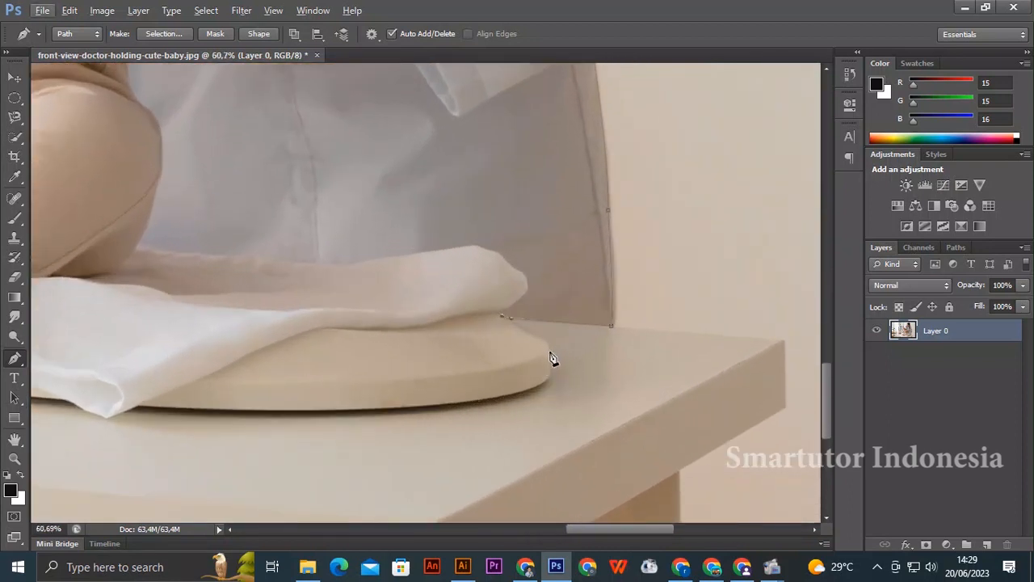
{"action": "left_click_drag", "start_coordinate": [548, 368], "coordinate": [549, 370]}
{"action": "left_click", "coordinate": [550, 353], "text": "alt"}
{"action": "scroll", "coordinate": [479, 400], "scroll_direction": "down", "scroll_amount": 5}
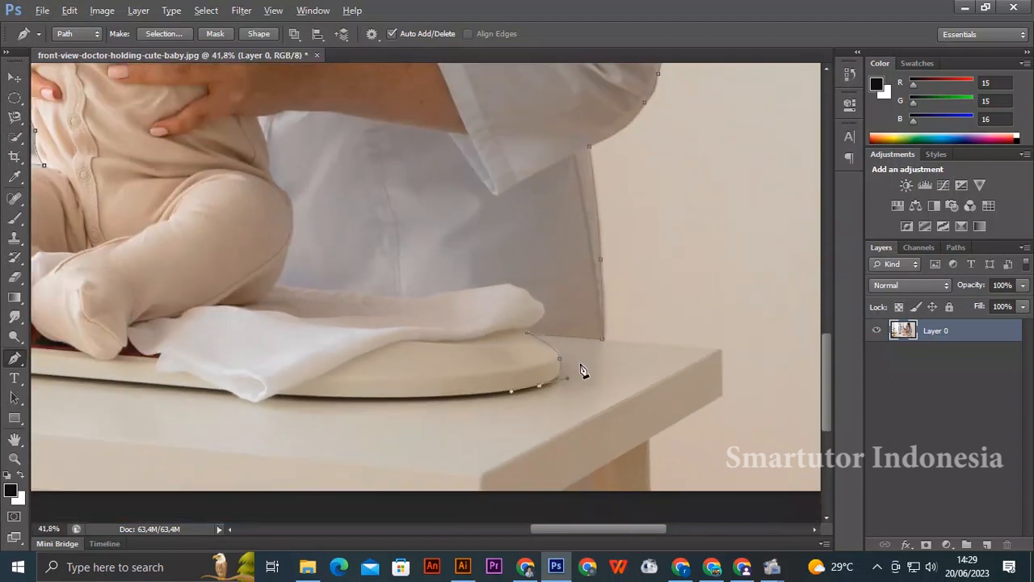
{"action": "scroll", "coordinate": [315, 384], "scroll_direction": "up", "scroll_amount": 4}
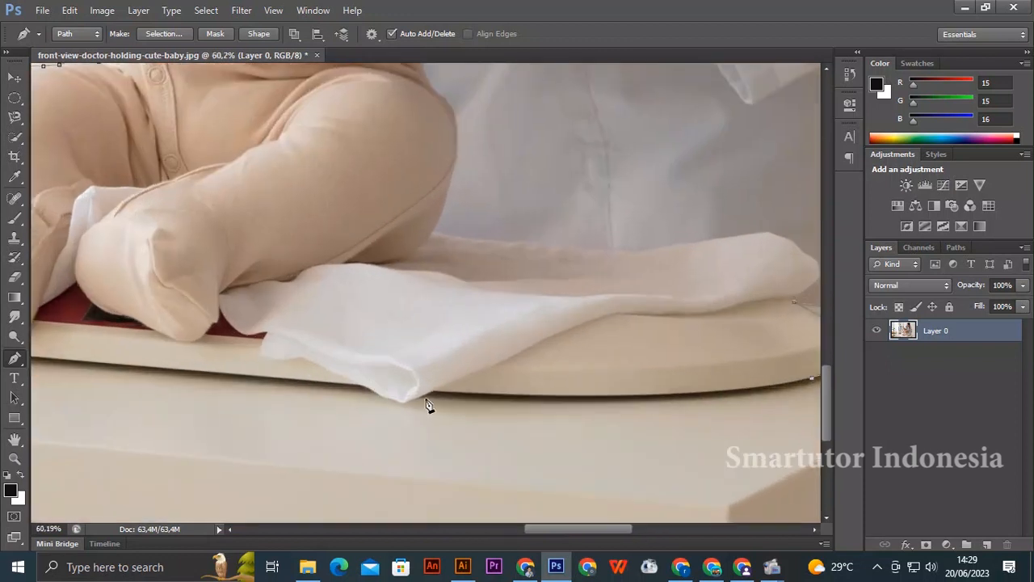
- Trace the path along the baby scale's lower edge and around the tip of the white cloth hanging over it
{"action": "left_click_drag", "start_coordinate": [435, 393], "coordinate": [263, 378]}
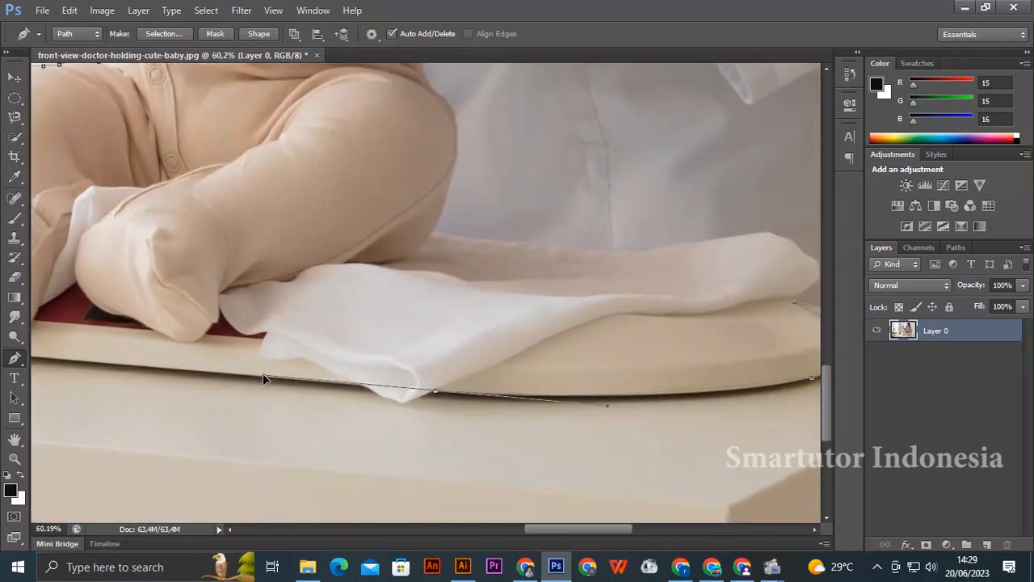
{"action": "left_click", "coordinate": [434, 392], "text": "alt"}
{"action": "scroll", "coordinate": [415, 395], "scroll_direction": "up", "scroll_amount": 3}
{"action": "left_click_drag", "start_coordinate": [401, 413], "coordinate": [391, 414]}
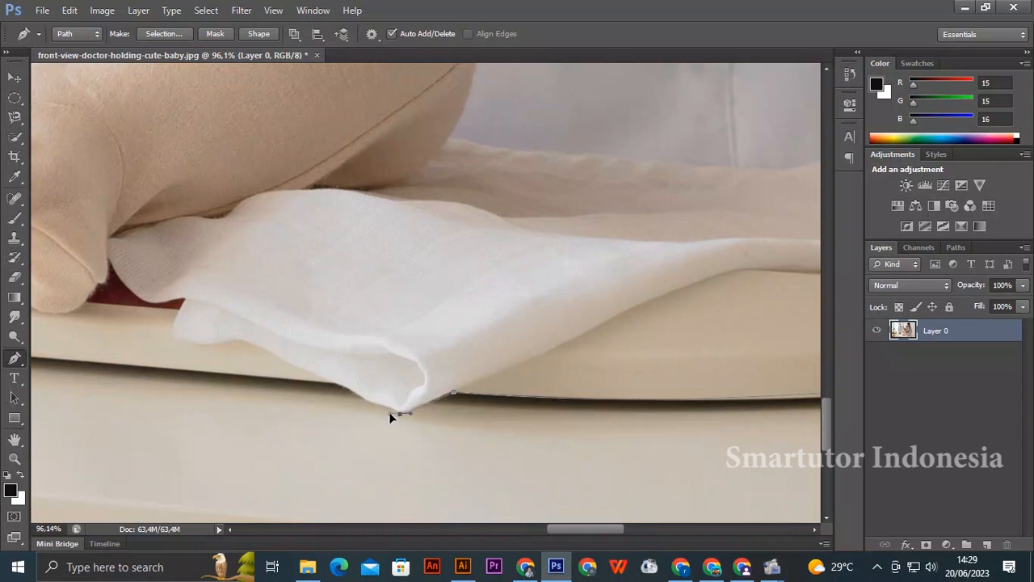
{"action": "left_click_drag", "start_coordinate": [324, 381], "coordinate": [326, 382]}
{"action": "scroll", "coordinate": [485, 358], "scroll_direction": "down", "scroll_amount": 9}
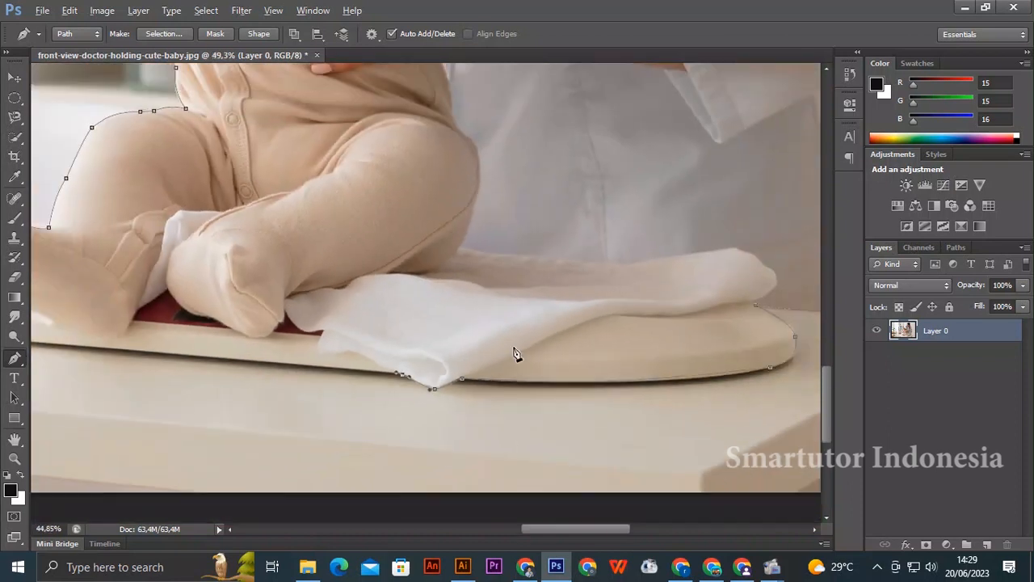
- Continue the path along the scale's lower edge beneath the baby's feet and close it at its starting anchor by the cloth
{"action": "scroll", "coordinate": [130, 346], "scroll_direction": "up", "scroll_amount": 3}
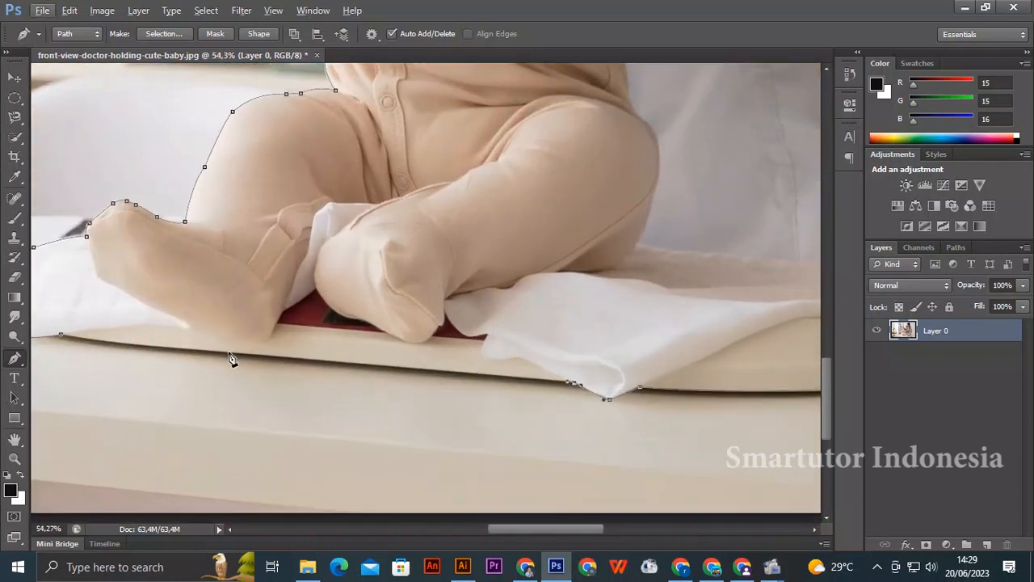
{"action": "left_click_drag", "start_coordinate": [229, 353], "coordinate": [208, 357]}
{"action": "scroll", "coordinate": [526, 296], "scroll_direction": "down", "scroll_amount": 5}
{"action": "scroll", "coordinate": [240, 316], "scroll_direction": "up", "scroll_amount": 7}
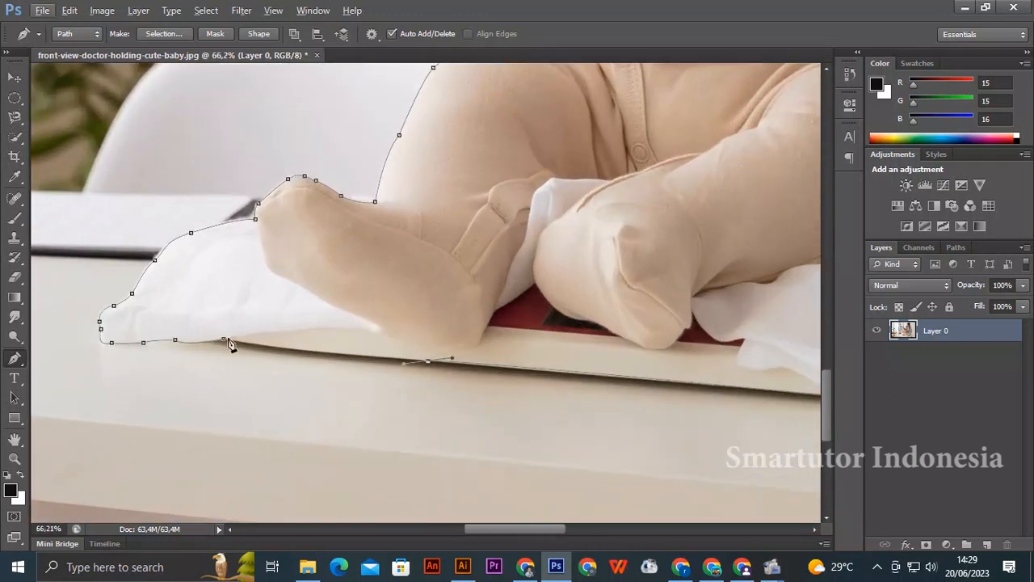
{"action": "scroll", "coordinate": [543, 214], "scroll_direction": "down", "scroll_amount": 4}
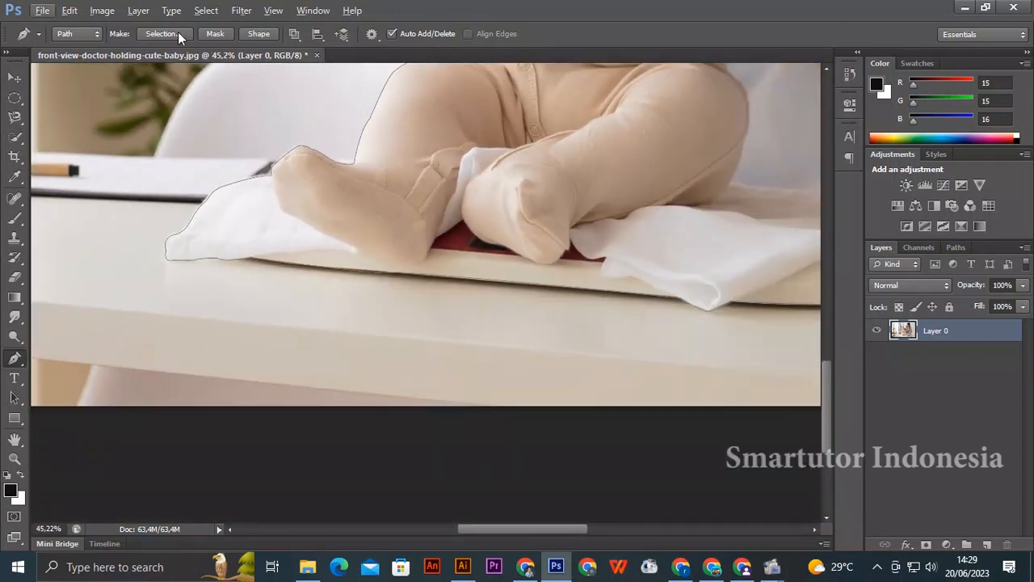
- Convert the closed path into a new anti-aliased selection with a feather radius of 1 pixel
{"action": "scroll", "coordinate": [266, 143], "scroll_direction": "down", "scroll_amount": 4}
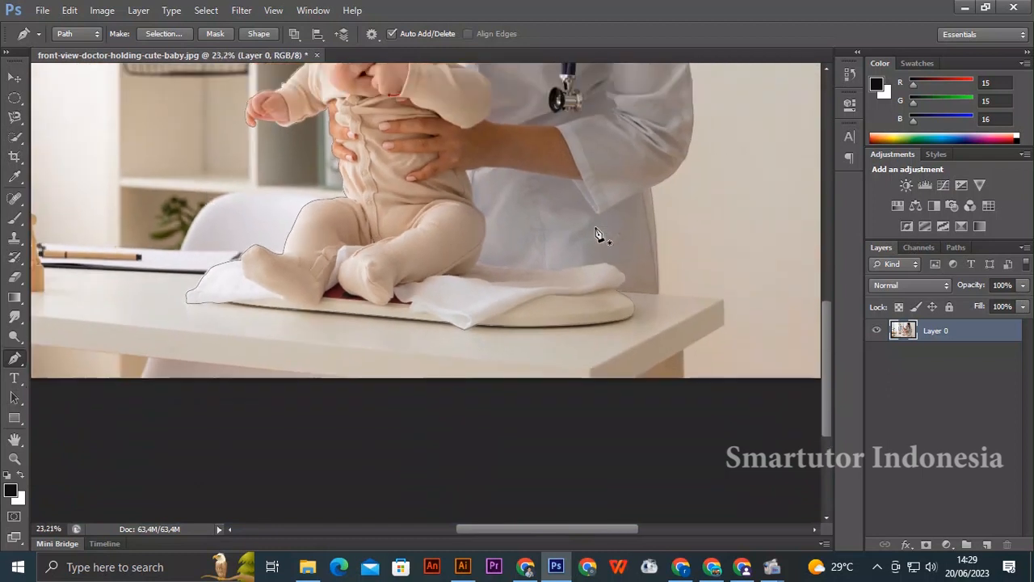
{"action": "scroll", "coordinate": [596, 230], "scroll_direction": "up", "scroll_amount": 5}
{"action": "scroll", "coordinate": [583, 178], "scroll_direction": "down", "scroll_amount": 2}
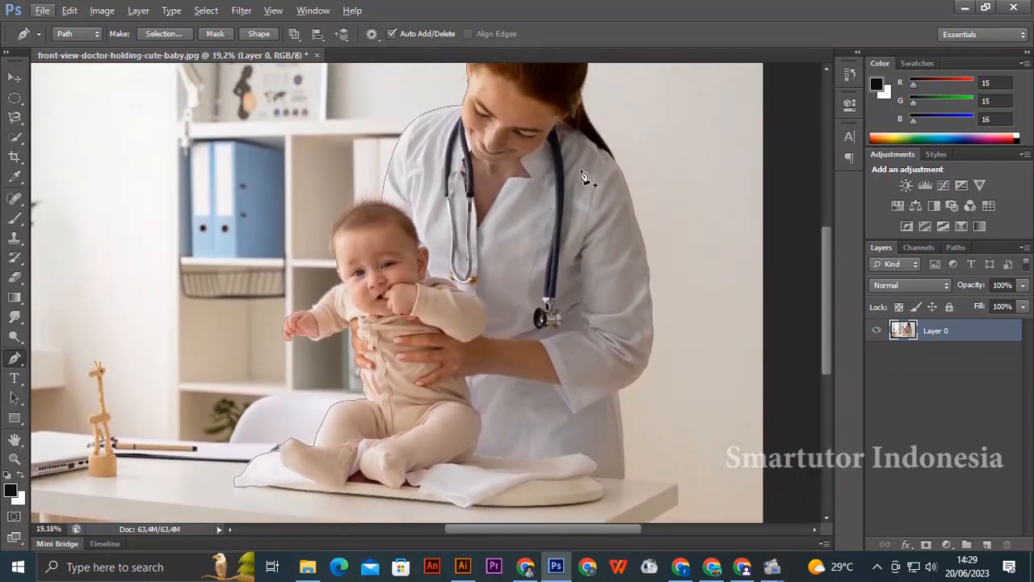
{"action": "left_click", "coordinate": [176, 33]}
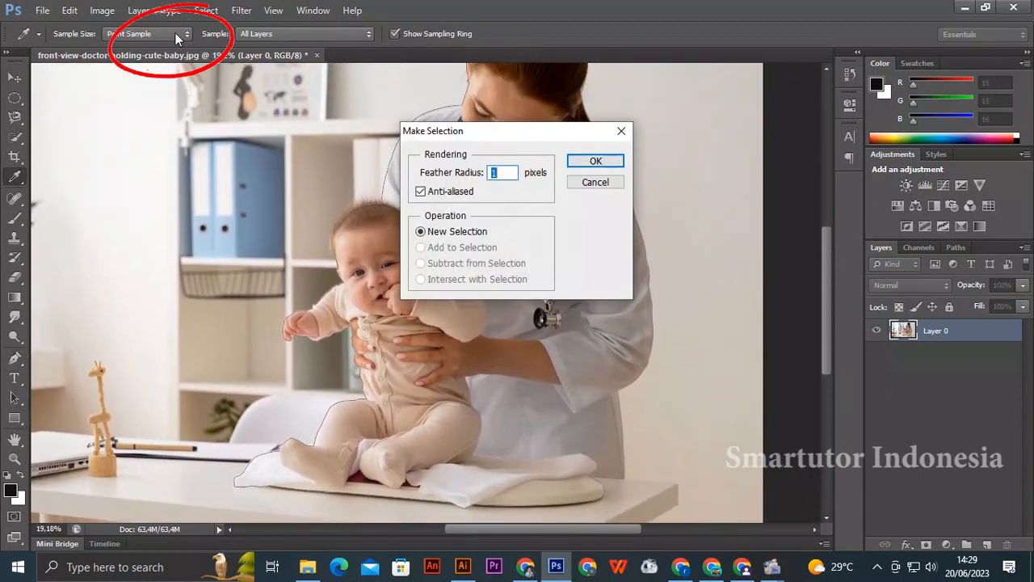
{"action": "left_click", "coordinate": [602, 161]}
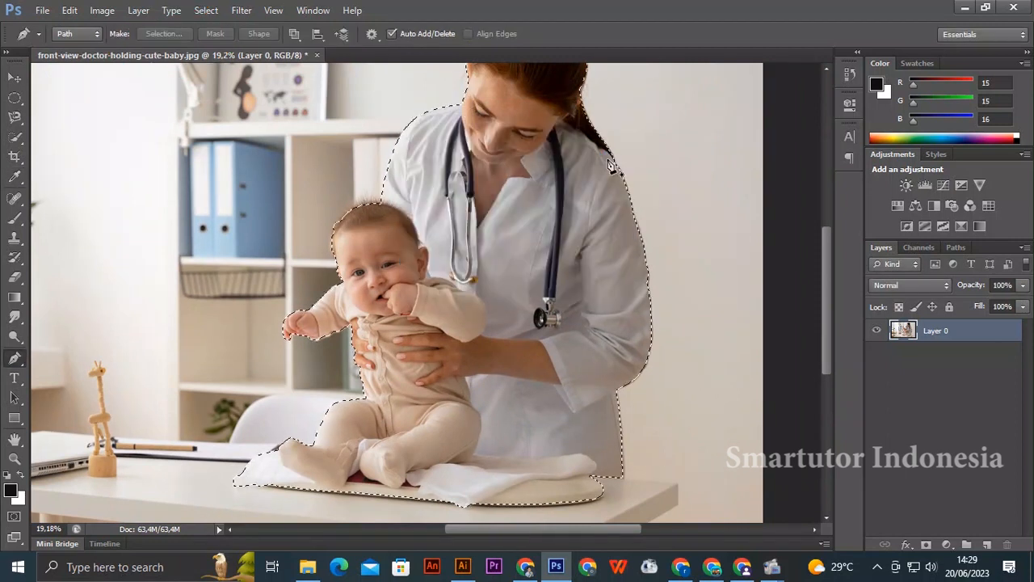
- Open Refine Edge for the selection and brush along the baby's hairline with the refine brush reduced to size 50
{"action": "scroll", "coordinate": [347, 206], "scroll_direction": "up", "scroll_amount": 5}
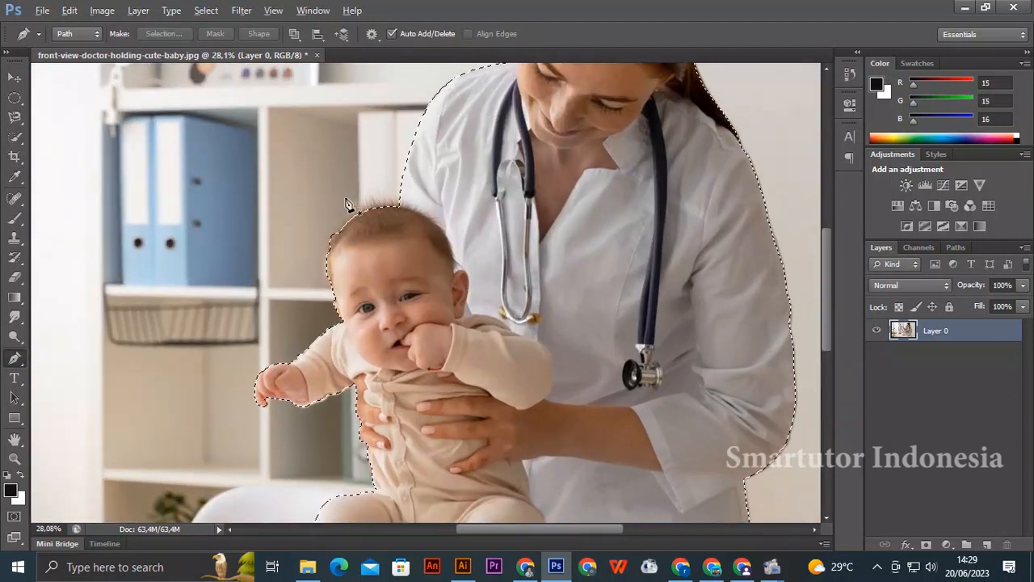
{"action": "scroll", "coordinate": [349, 205], "scroll_direction": "up", "scroll_amount": 2}
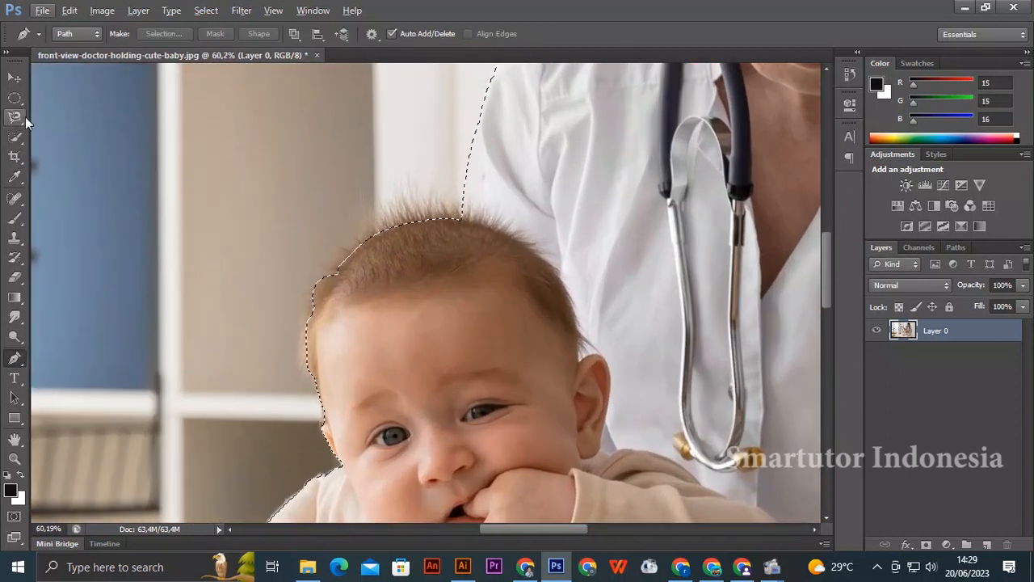
{"action": "left_click", "coordinate": [17, 116]}
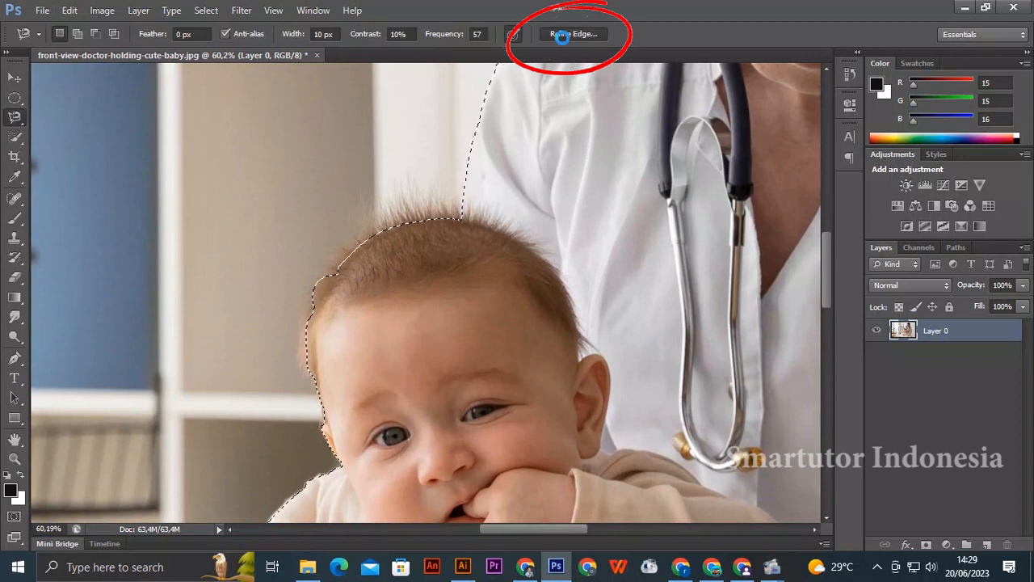
{"action": "left_click", "coordinate": [562, 36]}
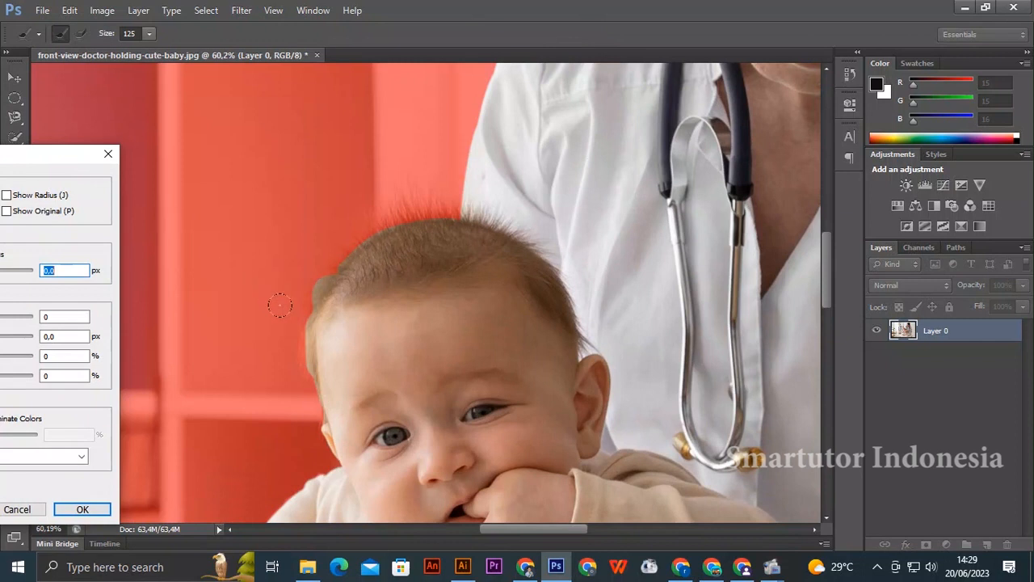
{"action": "key", "text": "bracketleft"}
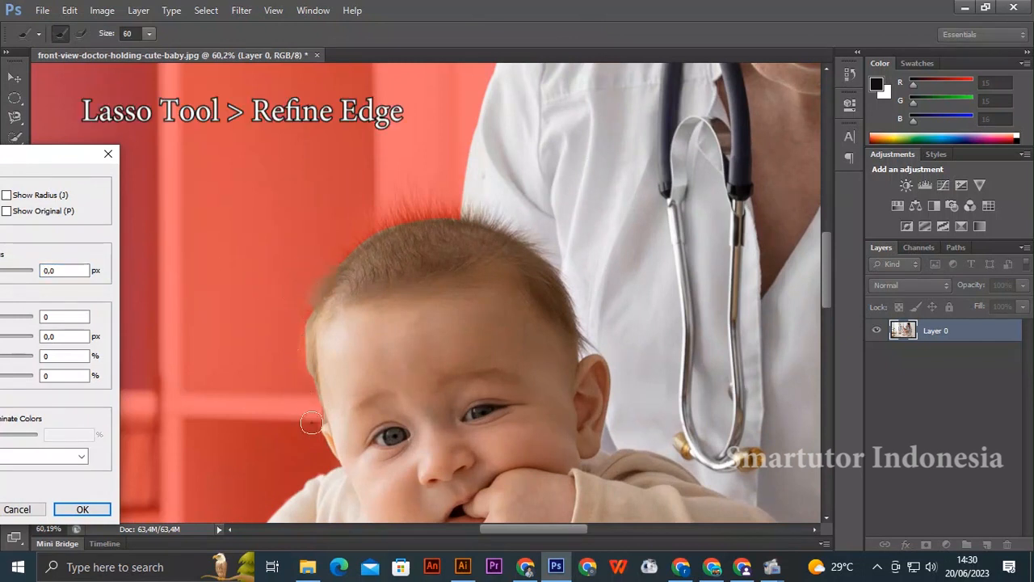
{"action": "mouse_move", "coordinate": [318, 420]}
{"action": "left_mouse_down"}
{"action": "mouse_move", "coordinate": [305, 339]}
{"action": "mouse_move", "coordinate": [326, 286]}
{"action": "mouse_move", "coordinate": [386, 230]}
{"action": "mouse_move", "coordinate": [462, 220]}
{"action": "left_mouse_up"}
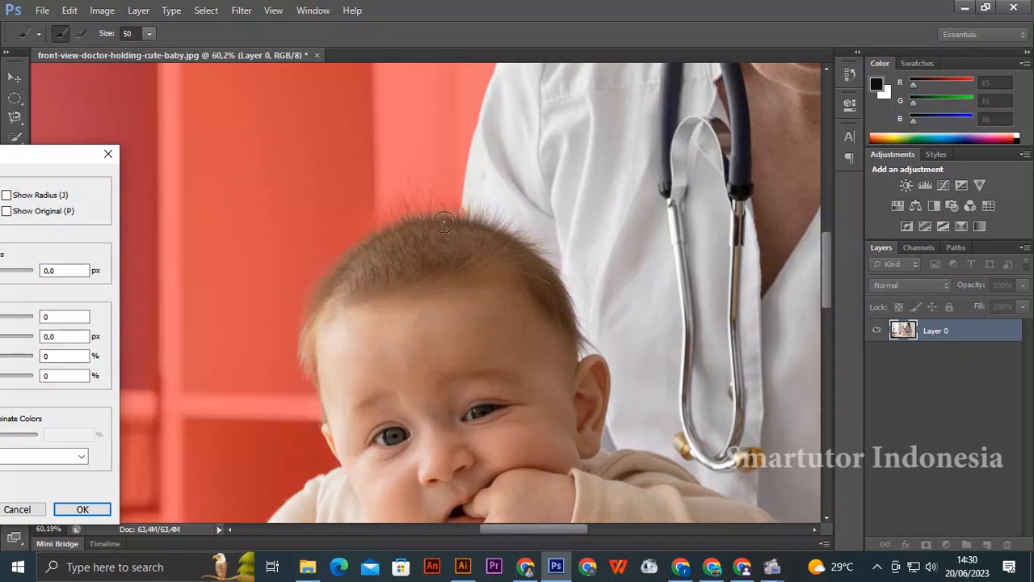
{"action": "mouse_move", "coordinate": [410, 197]}
{"action": "left_mouse_down"}
{"action": "mouse_move", "coordinate": [409, 224]}
{"action": "mouse_move", "coordinate": [383, 236]}
{"action": "mouse_move", "coordinate": [370, 218]}
{"action": "mouse_move", "coordinate": [431, 183]}
{"action": "mouse_move", "coordinate": [442, 190]}
{"action": "left_mouse_up"}
- Brush the refine area along the doctor's hair from above the ear over the crown and around the hair tie
{"action": "scroll", "coordinate": [346, 221], "scroll_direction": "down", "scroll_amount": 5}
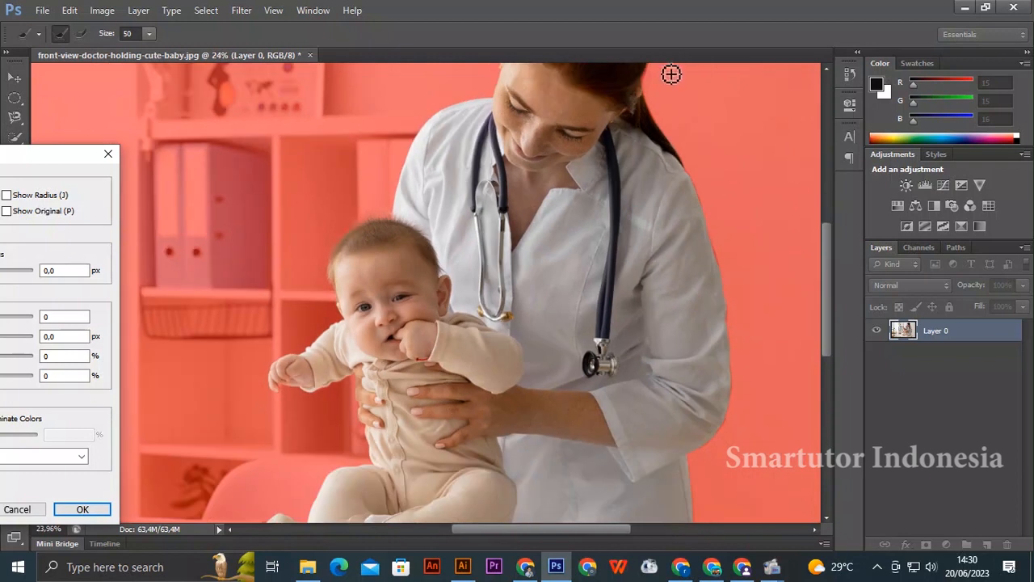
{"action": "scroll", "coordinate": [632, 212], "scroll_direction": "up", "scroll_amount": 3}
{"action": "scroll", "coordinate": [626, 206], "scroll_direction": "up", "scroll_amount": 5}
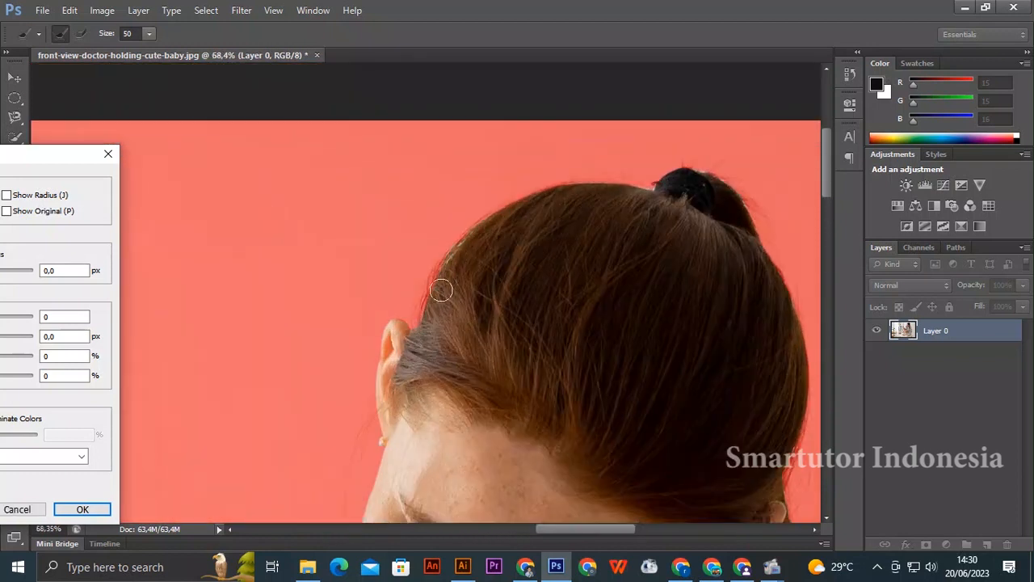
{"action": "mouse_move", "coordinate": [423, 302]}
{"action": "left_mouse_down"}
{"action": "mouse_move", "coordinate": [458, 234]}
{"action": "mouse_move", "coordinate": [507, 204]}
{"action": "mouse_move", "coordinate": [590, 182]}
{"action": "mouse_move", "coordinate": [696, 164]}
{"action": "mouse_move", "coordinate": [735, 177]}
{"action": "mouse_move", "coordinate": [769, 236]}
{"action": "left_mouse_up"}
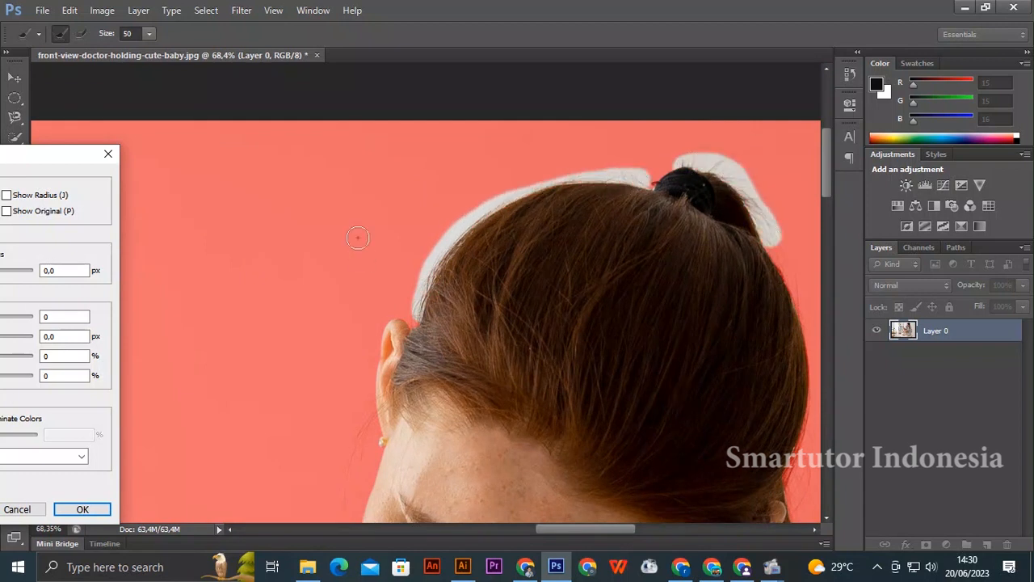
- Refine the edge down the back of the doctor's head and along the ponytail, and apply the refinement to the selection
{"action": "scroll", "coordinate": [358, 233], "scroll_direction": "down", "scroll_amount": 2}
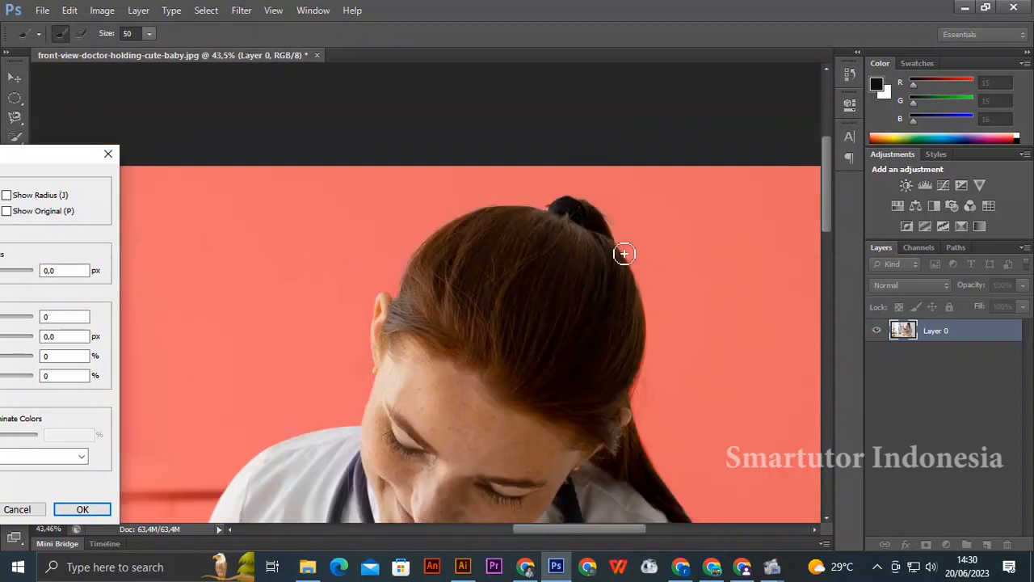
{"action": "mouse_move", "coordinate": [646, 293]}
{"action": "left_mouse_down"}
{"action": "mouse_move", "coordinate": [651, 358]}
{"action": "mouse_move", "coordinate": [640, 401]}
{"action": "left_mouse_up"}
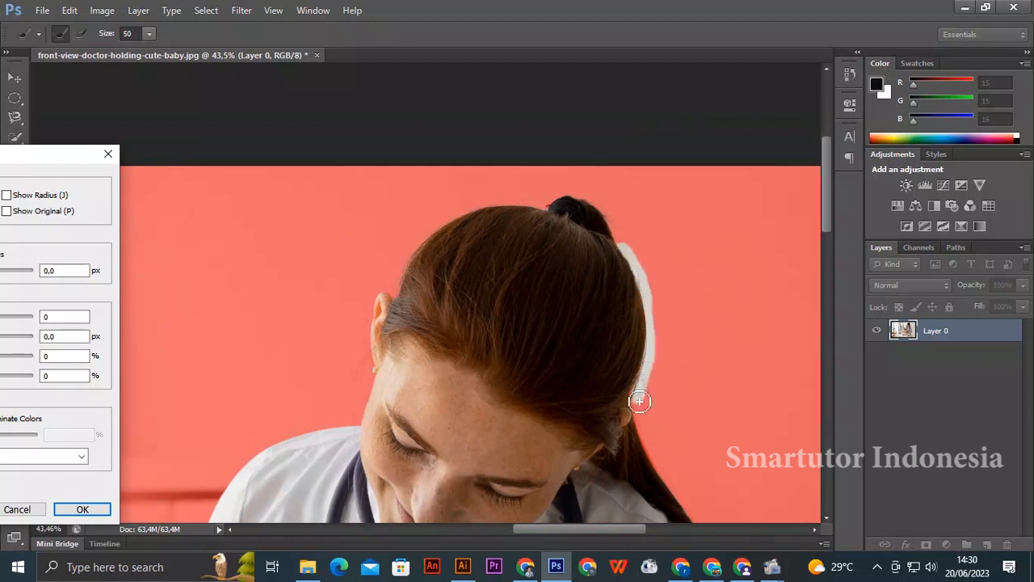
{"action": "scroll", "coordinate": [593, 346], "scroll_direction": "down", "scroll_amount": 2}
{"action": "scroll", "coordinate": [711, 342], "scroll_direction": "up", "scroll_amount": 2}
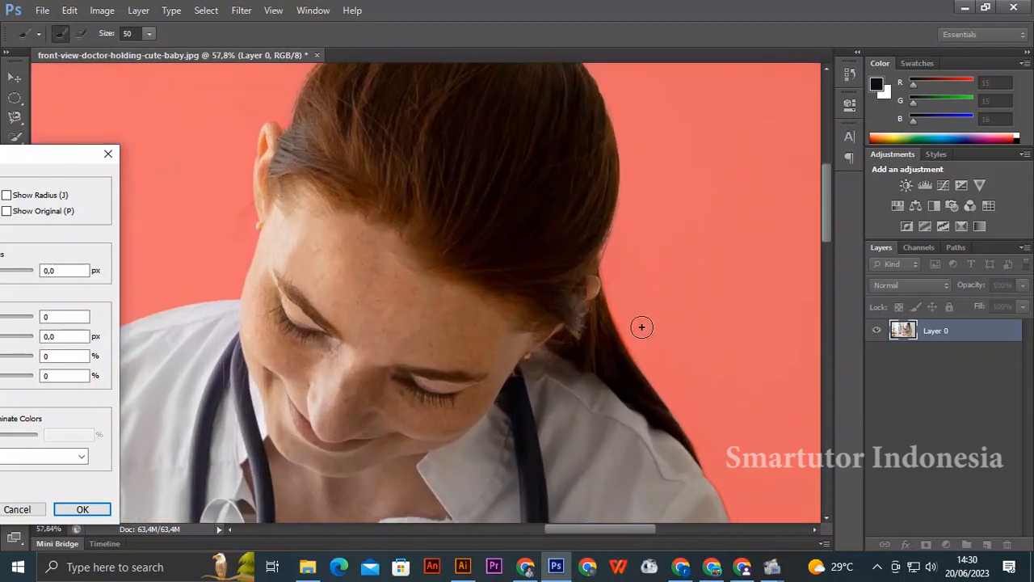
{"action": "mouse_move", "coordinate": [599, 279]}
{"action": "left_mouse_down"}
{"action": "mouse_move", "coordinate": [630, 363]}
{"action": "mouse_move", "coordinate": [713, 464]}
{"action": "left_mouse_up"}
{"action": "scroll", "coordinate": [538, 250], "scroll_direction": "down", "scroll_amount": 6}
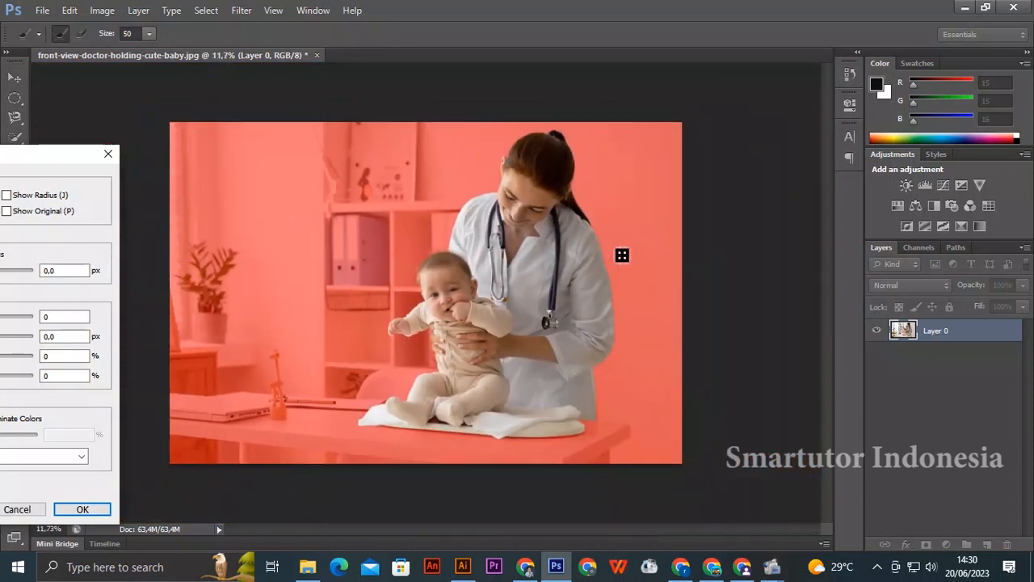
{"action": "left_click", "coordinate": [81, 508]}
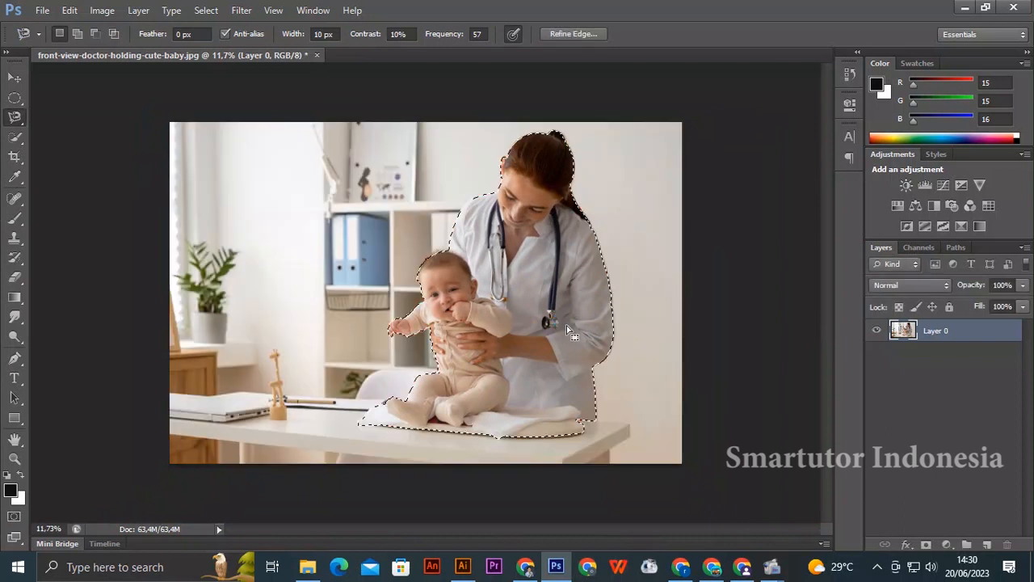
{"action": "scroll", "coordinate": [735, 292], "scroll_direction": "up", "scroll_amount": 1}
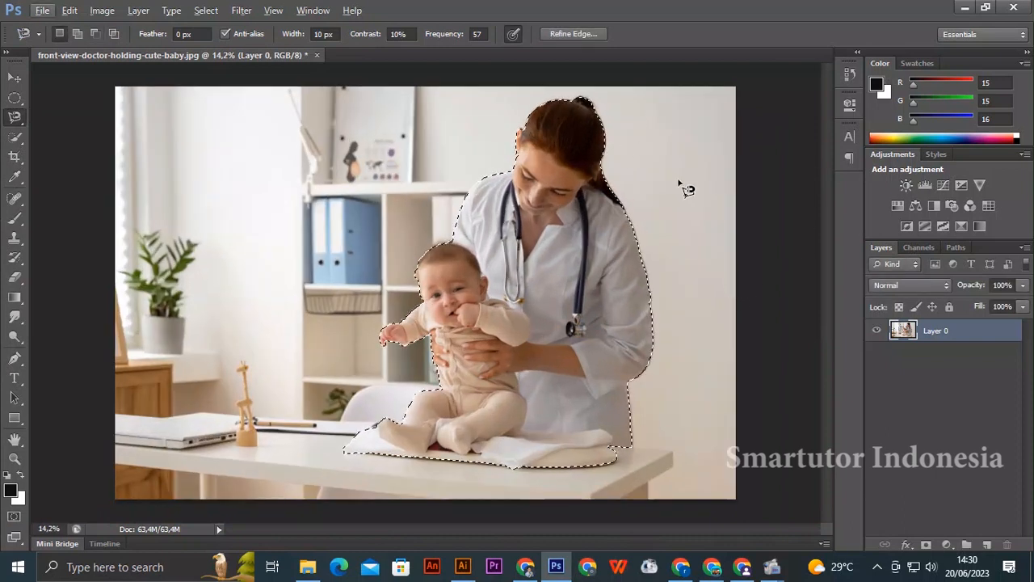
{"action": "key", "text": "Delete"}
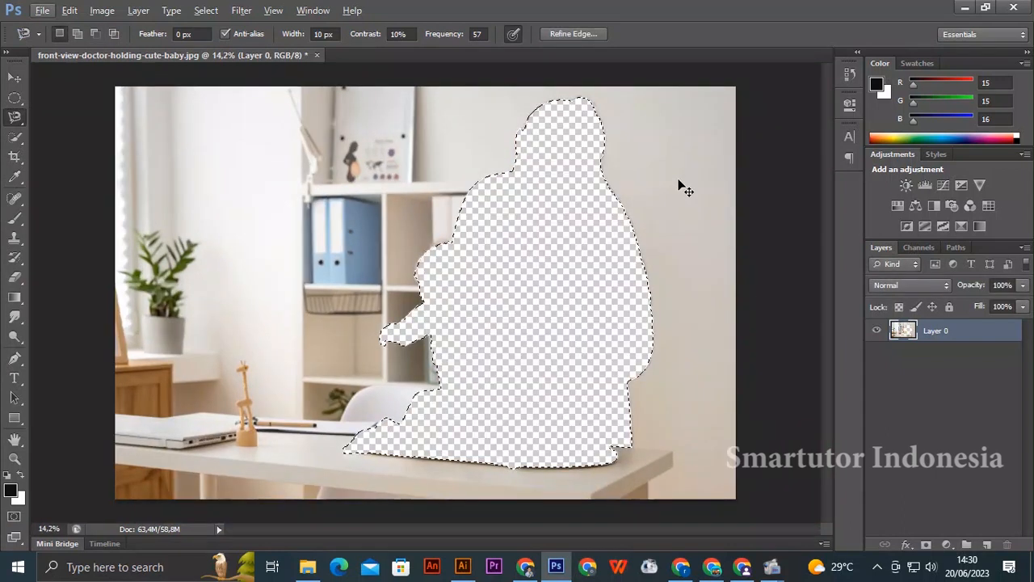
{"action": "key", "text": "ctrl+z"}
- Copy the selected doctor, baby and scale to a new layer and hide the original photo layer
{"action": "key", "text": "ctrl+j"}
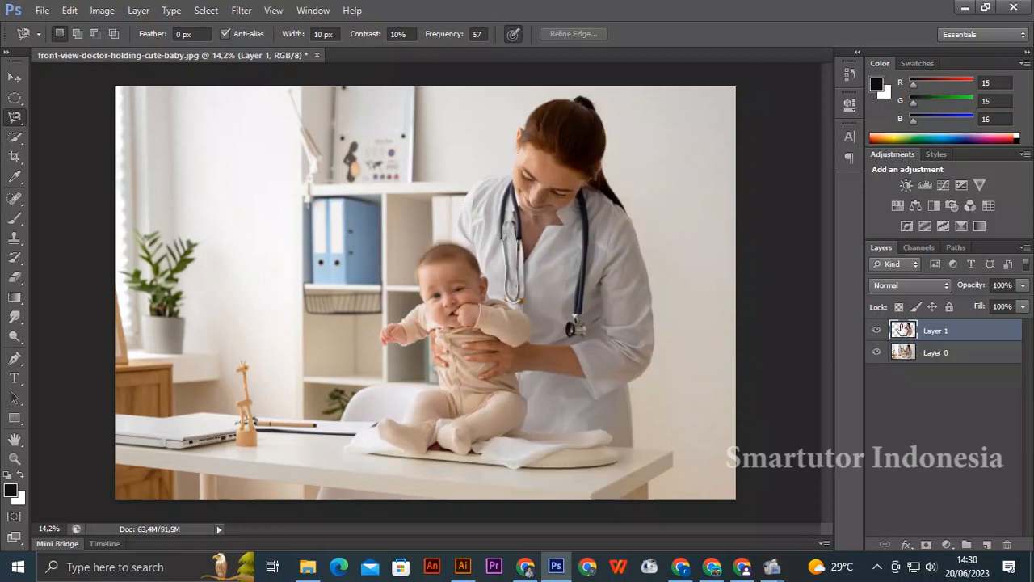
{"action": "left_click", "coordinate": [877, 353]}
{"action": "scroll", "coordinate": [681, 286], "scroll_direction": "down", "scroll_amount": 1}
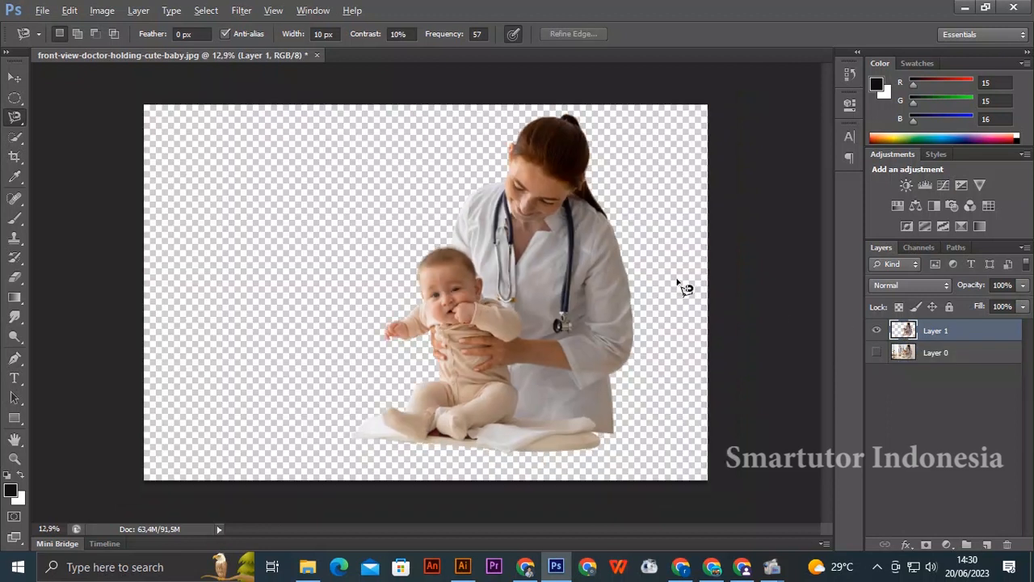
- Move the cutout left and slightly down, and compare it with the original photo layer shown and hidden
{"action": "left_click", "coordinate": [14, 79]}
{"action": "left_click_drag", "start_coordinate": [533, 282], "coordinate": [451, 296]}
{"action": "left_click", "coordinate": [877, 353]}
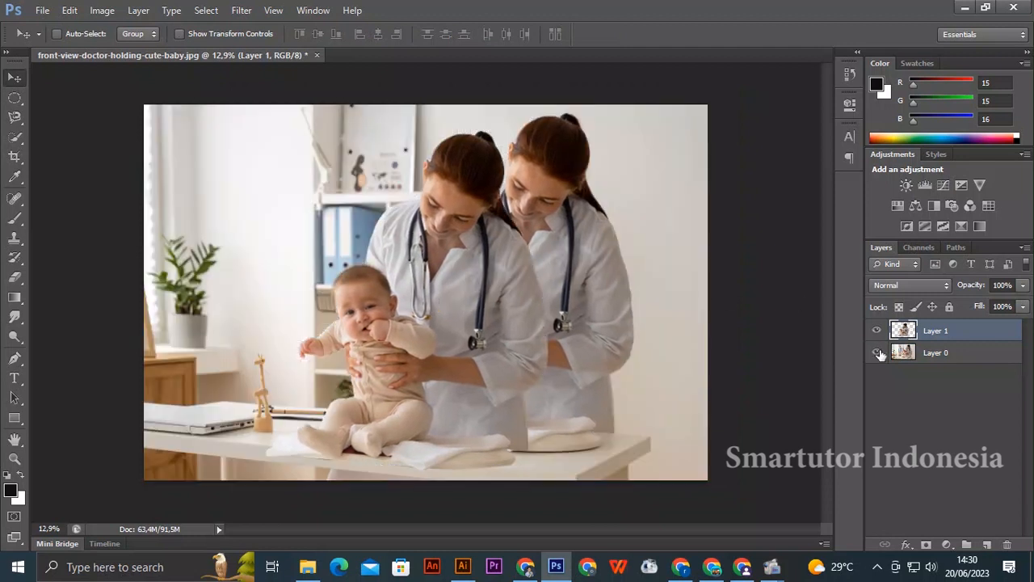
{"action": "left_click", "coordinate": [878, 353]}
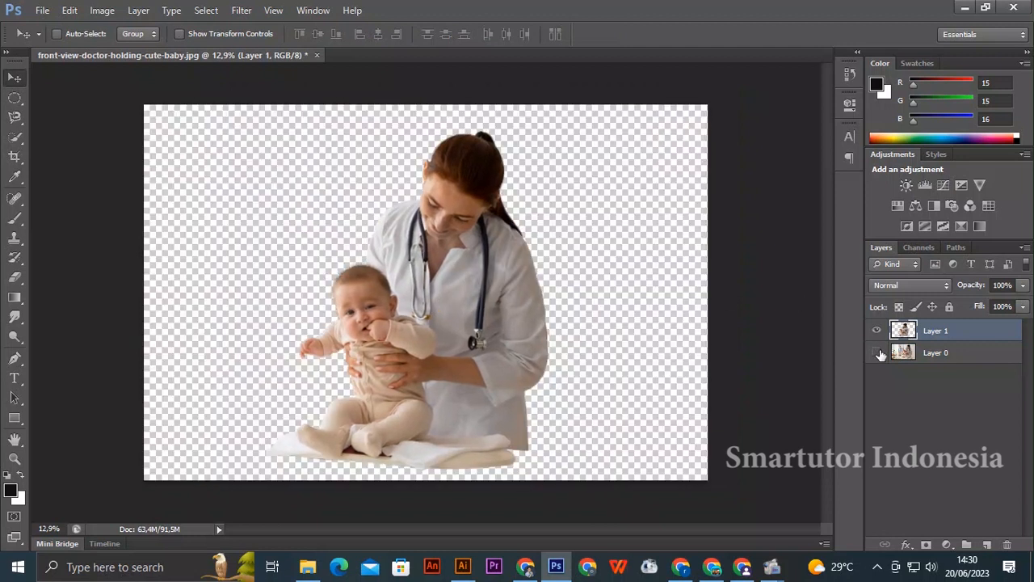
{"action": "left_click", "coordinate": [877, 353]}
{"action": "left_click", "coordinate": [877, 353]}
- Add a Brightness/Contrast adjustment layer above the cutout and brighten the image with it
{"action": "left_click", "coordinate": [947, 546]}
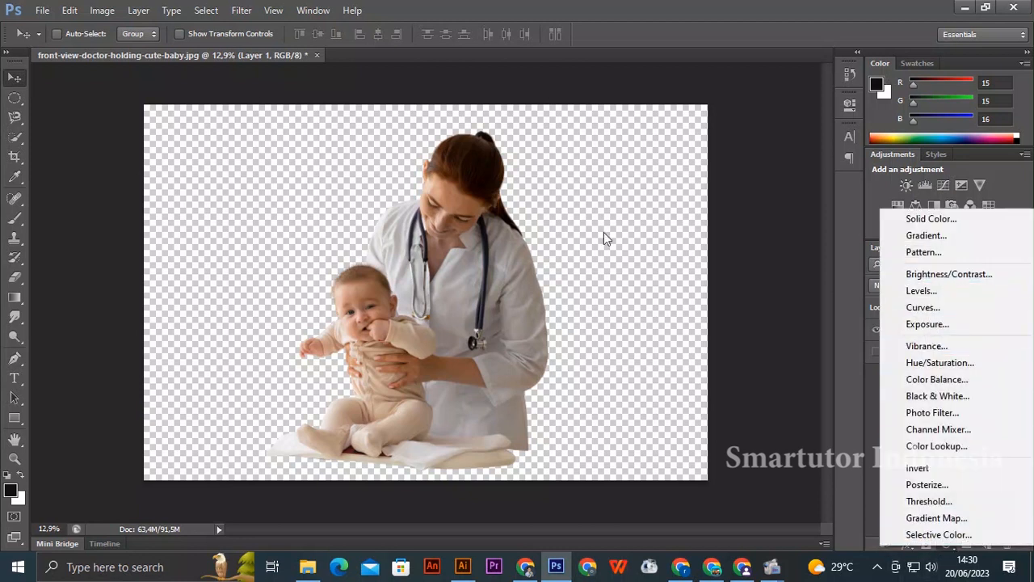
{"action": "left_click", "coordinate": [940, 278]}
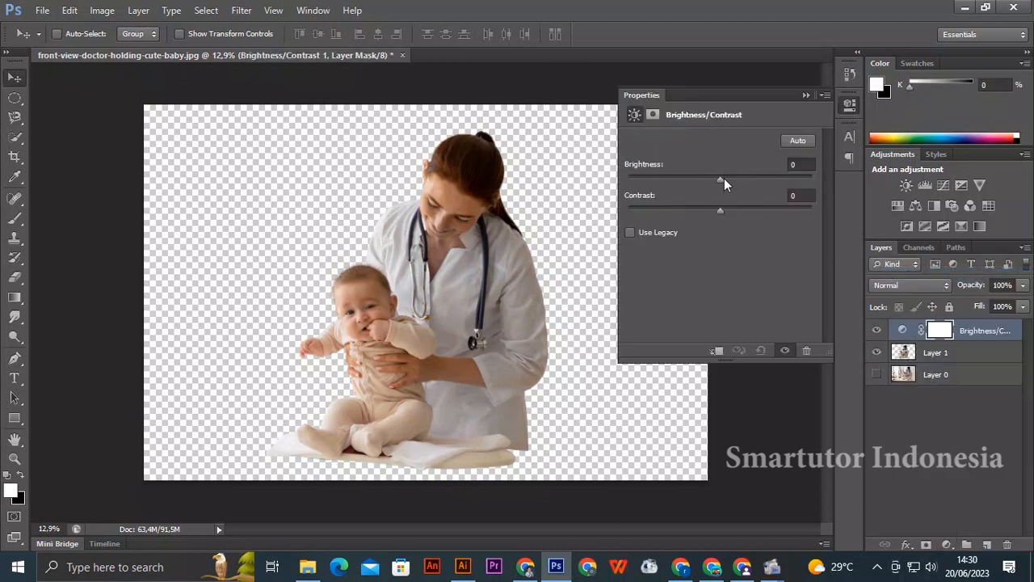
{"action": "left_click_drag", "start_coordinate": [720, 179], "coordinate": [717, 212]}
{"action": "left_click", "coordinate": [805, 96]}
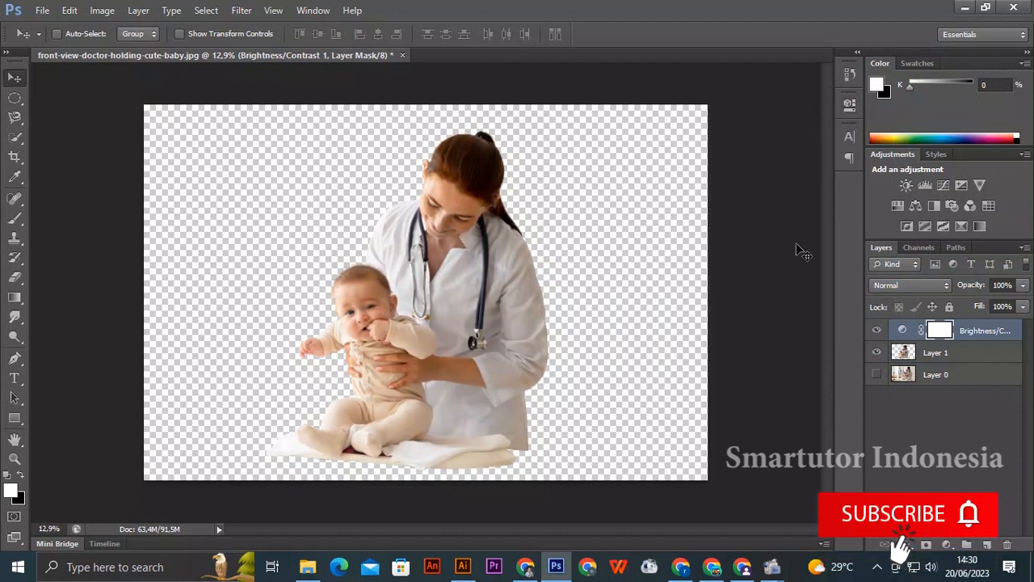
- Check the brightened cutout by toggling the visibility of Layer 1 and the original photo in Layer 0
{"action": "left_click", "coordinate": [877, 353]}
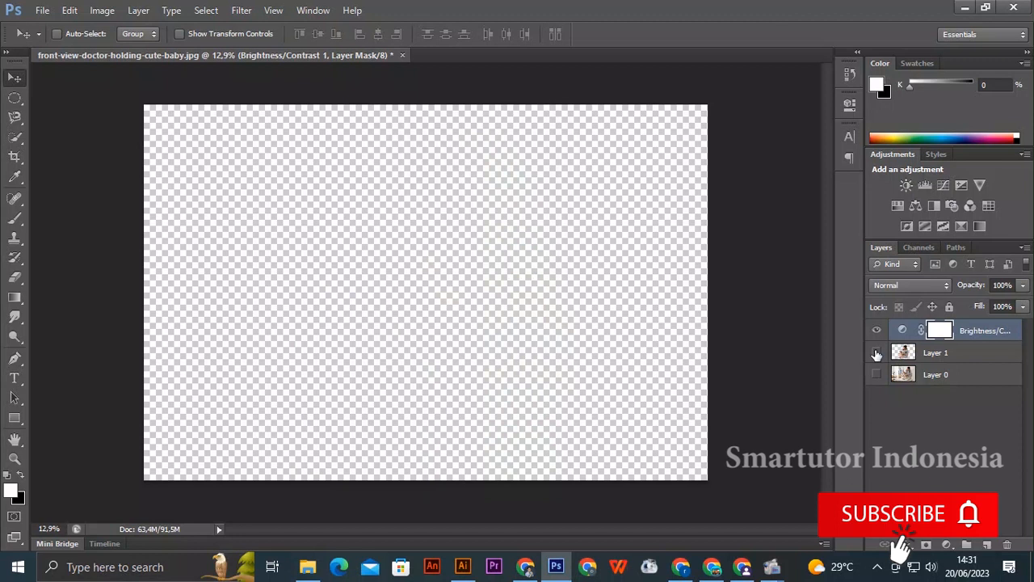
{"action": "left_click", "coordinate": [876, 353]}
{"action": "left_click", "coordinate": [878, 374]}
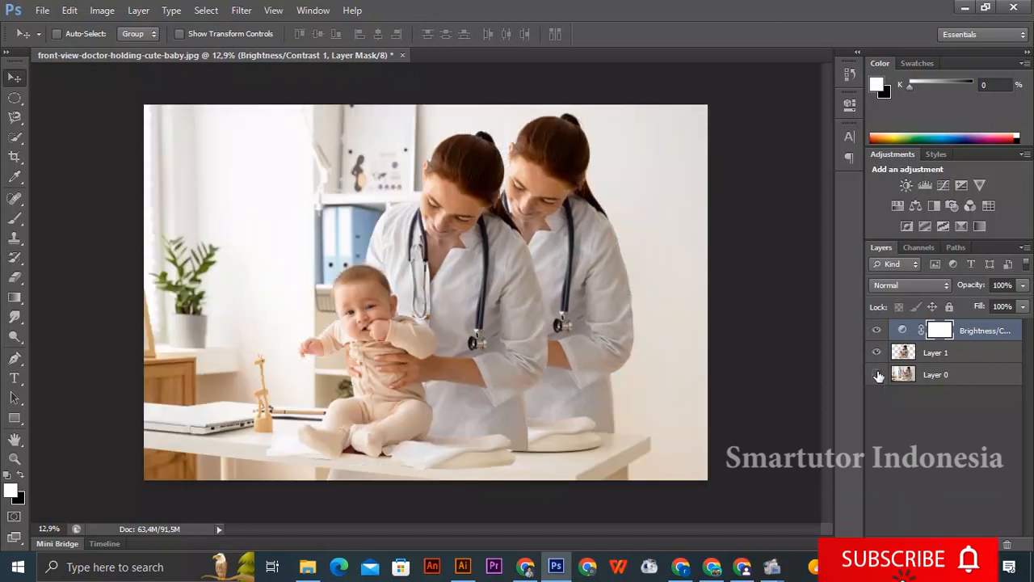
{"action": "left_click", "coordinate": [877, 374]}
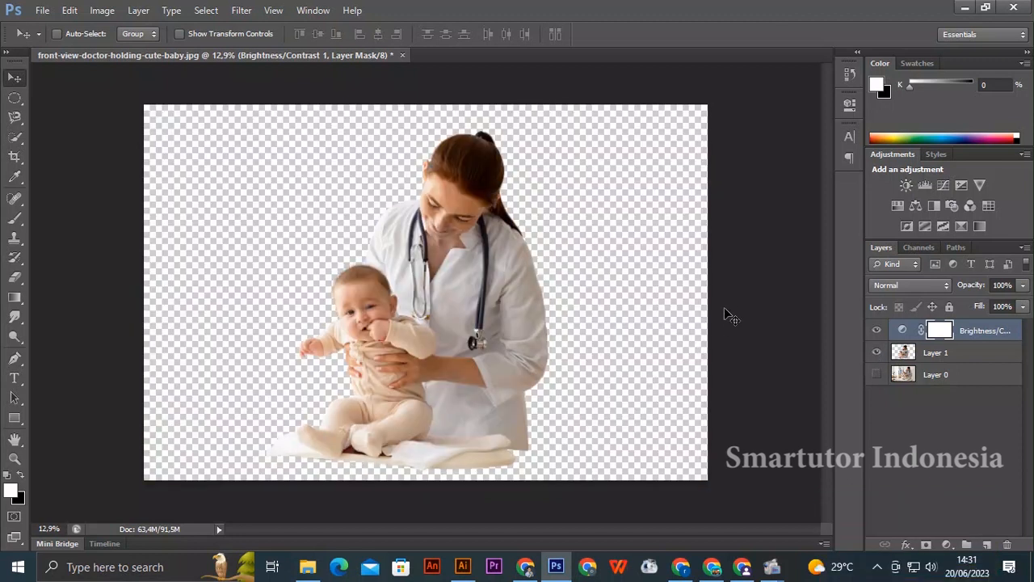